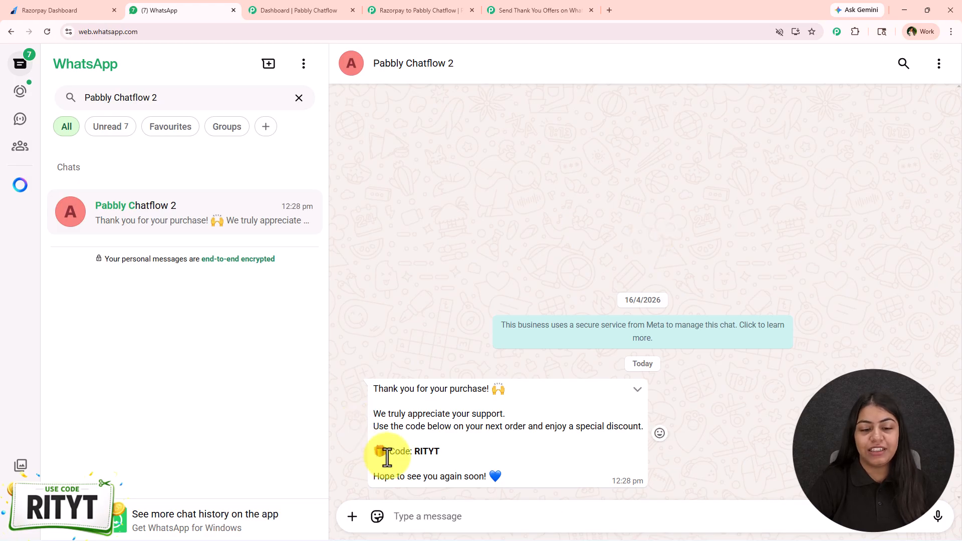
- Open pabbly.com/connect in a new browser tab and dismiss the limited-time offer pop-up
drag(387, 456, 464, 458)
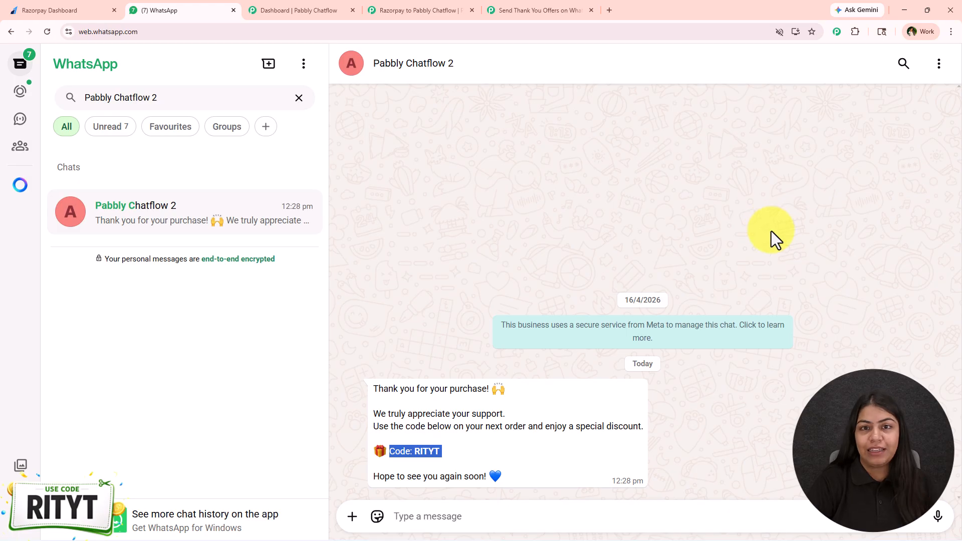
click(605, 7)
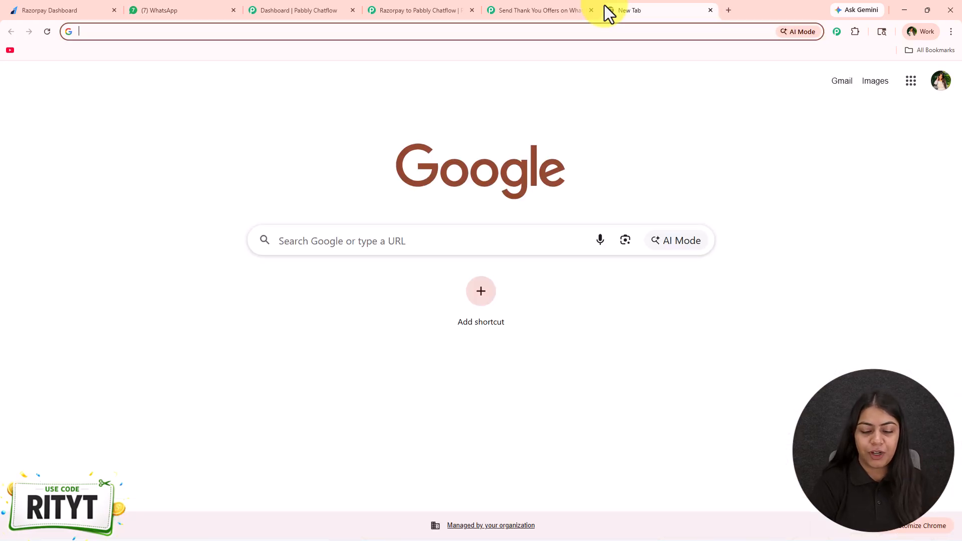
text(pabbly.com/conn)
key(Return)
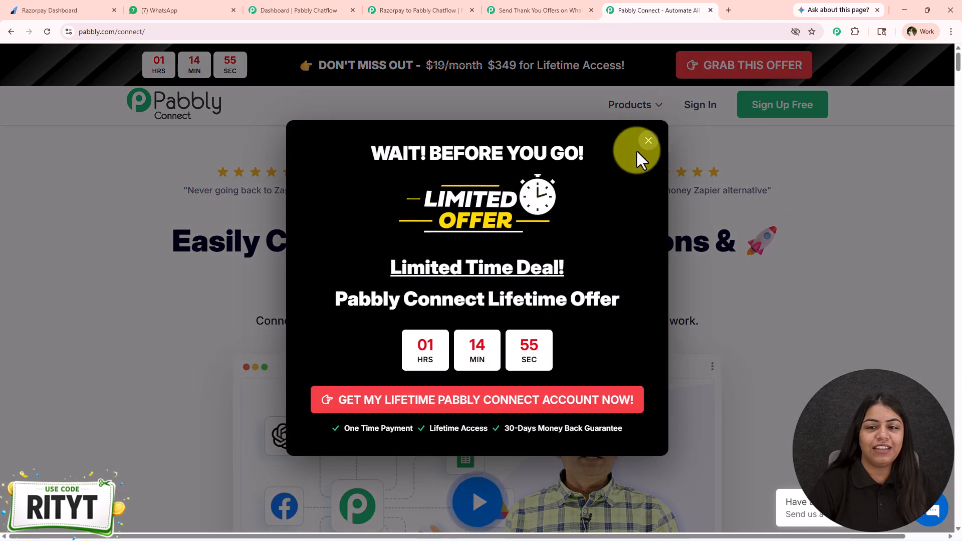
click(647, 141)
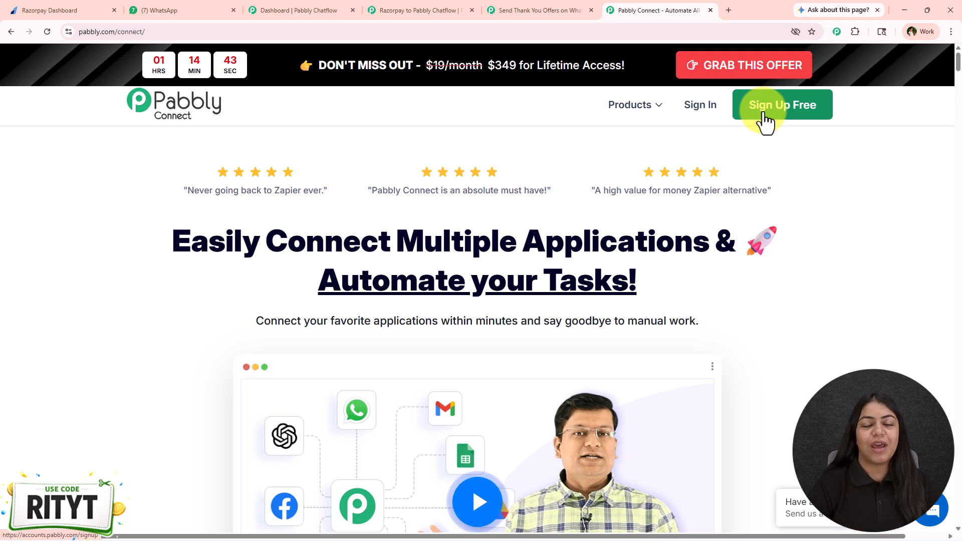
- Review the Razorpay to Pabbly Chatflow workflow and switch to the empty Send Thank You Offers on WhatsApp Automatically workflow
click(386, 10)
drag(421, 344, 460, 318)
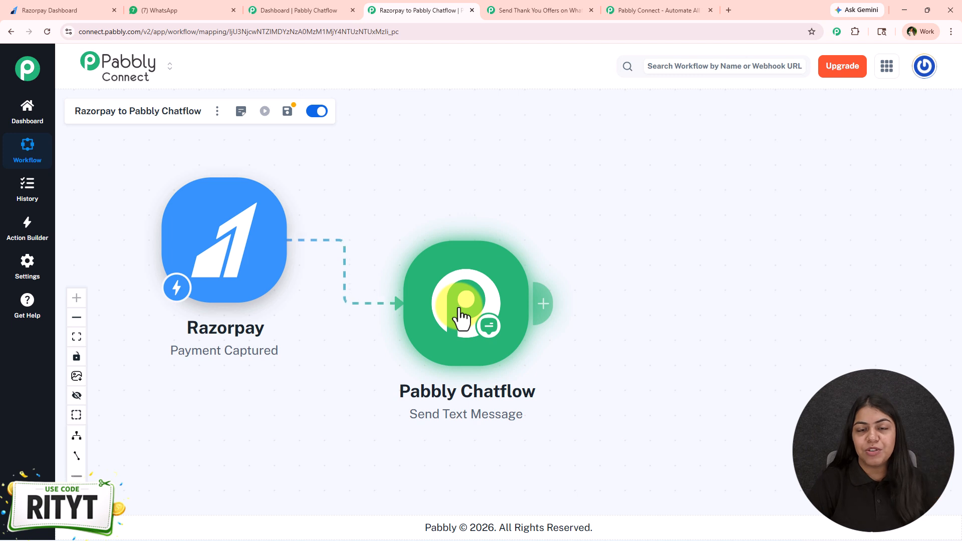
click(585, 10)
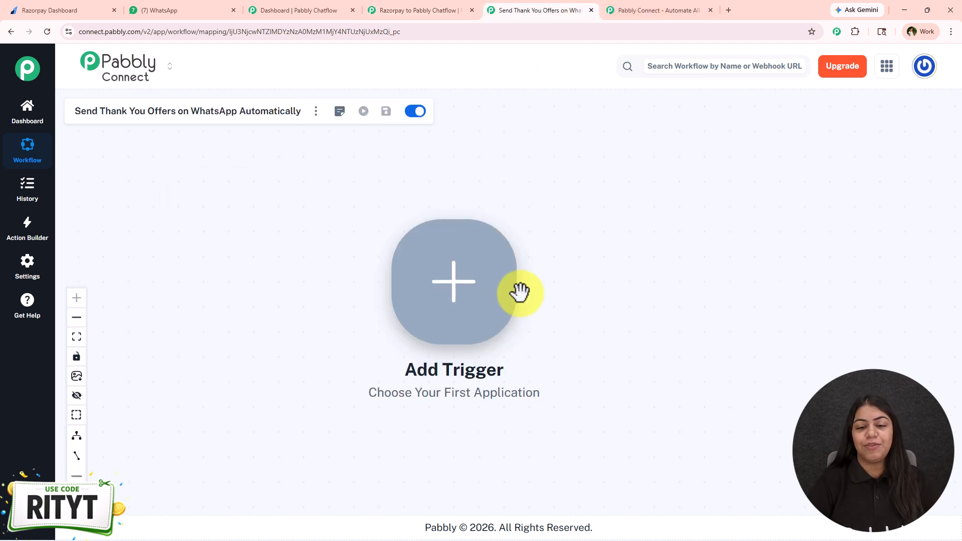
drag(552, 300, 562, 298)
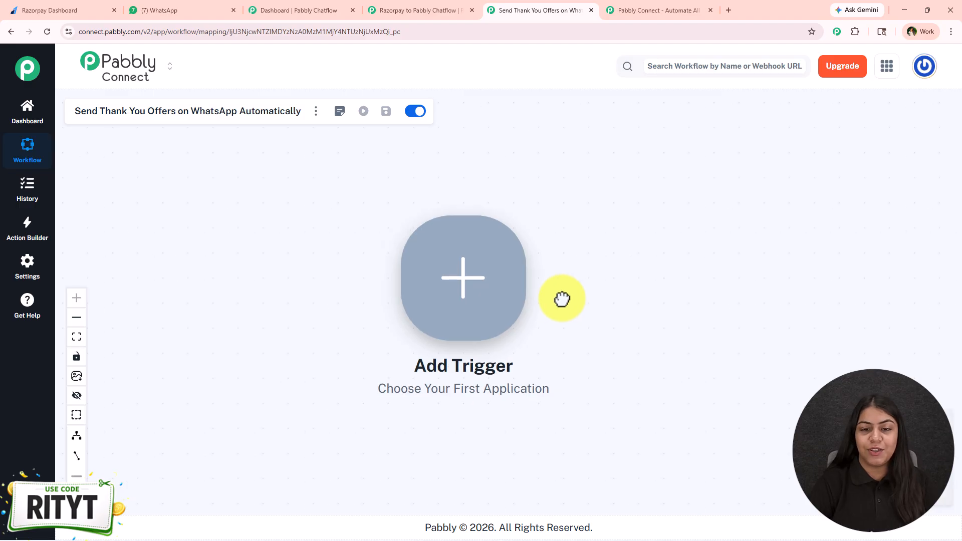
drag(561, 299, 577, 295)
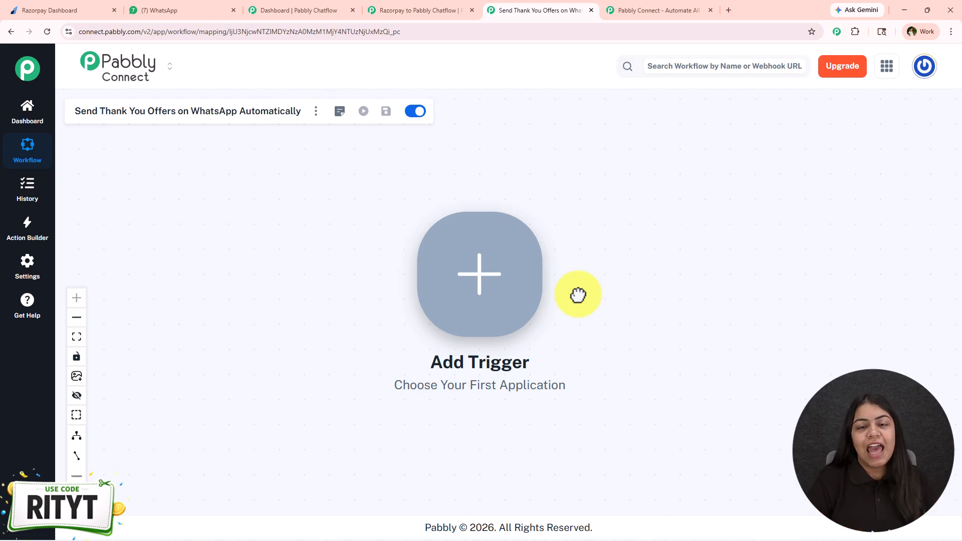
drag(620, 359, 355, 328)
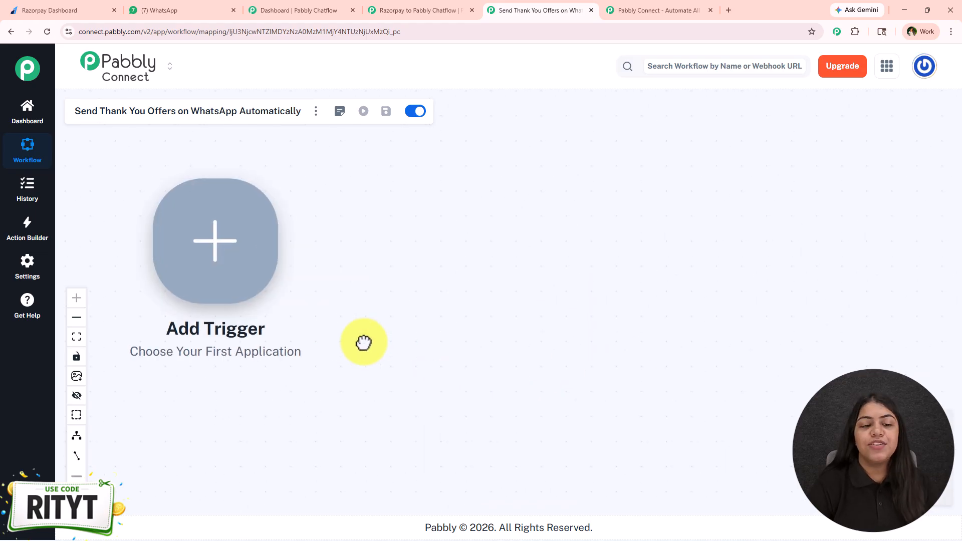
- Set the workflow's trigger to the Razorpay app with the Payment Captured event
click(248, 282)
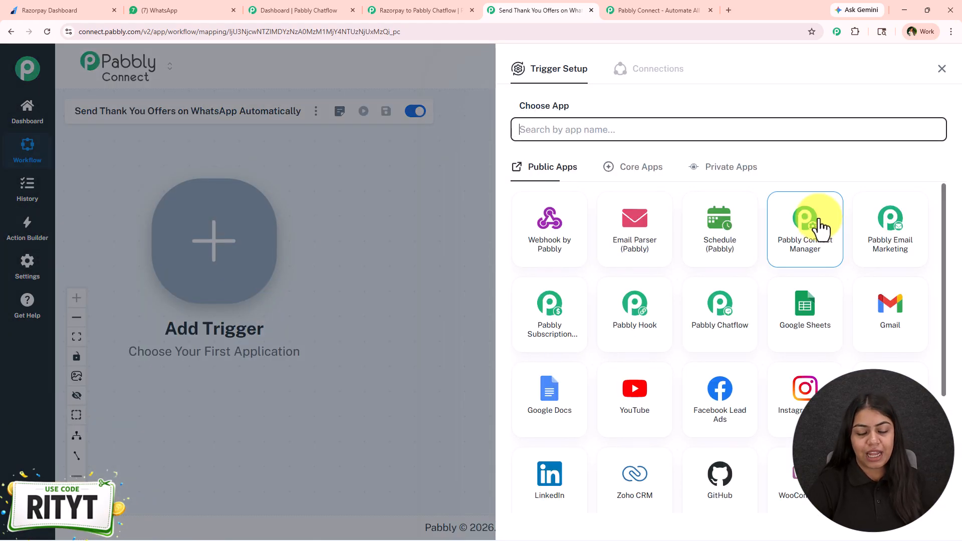
text(Ra)
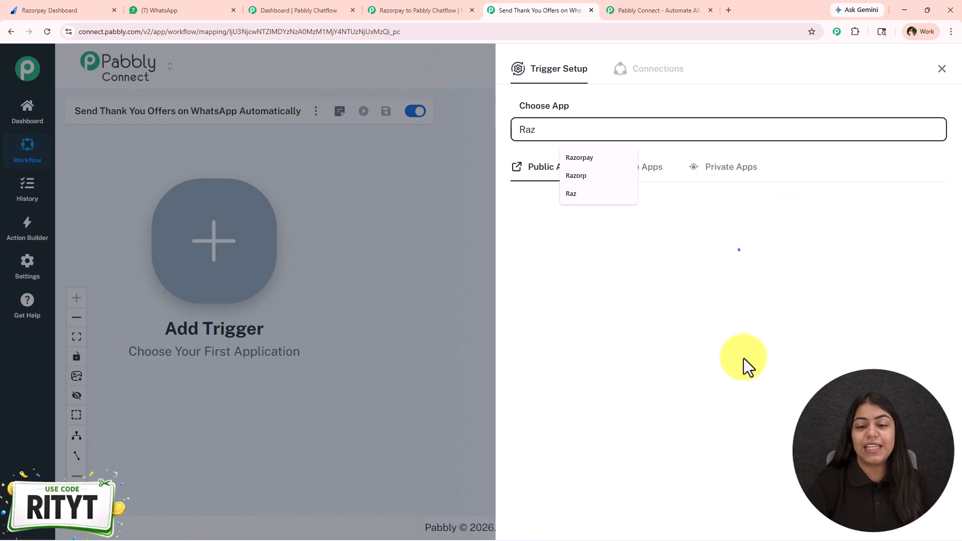
text(z)
click(640, 281)
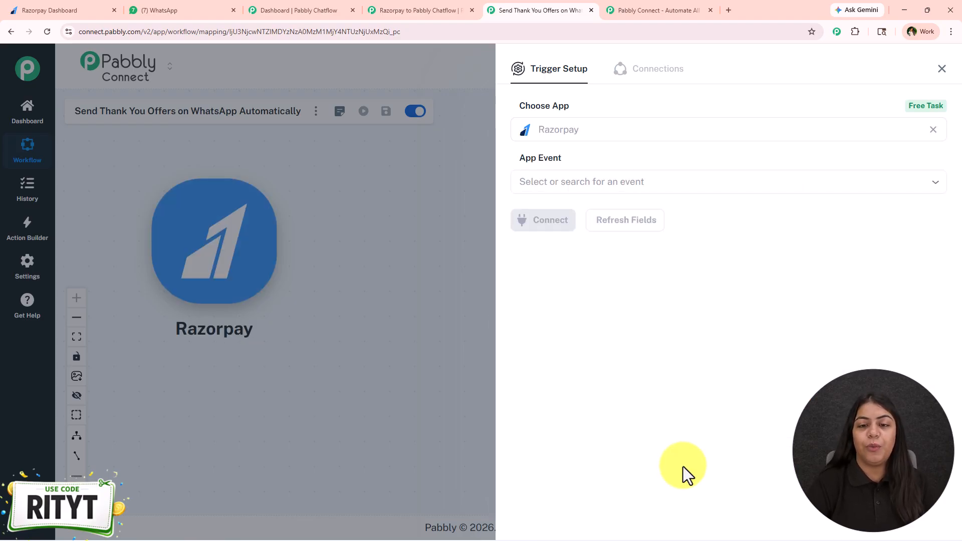
click(603, 175)
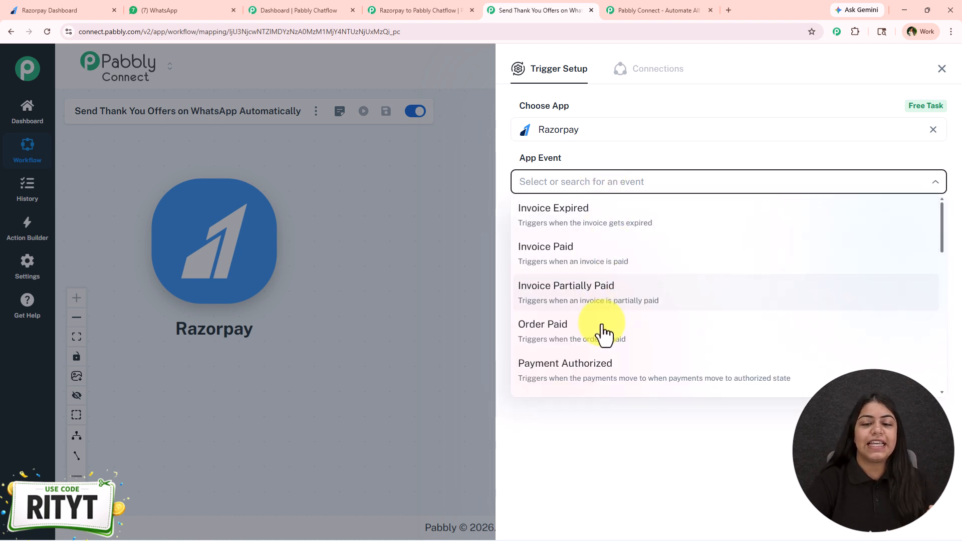
scroll(587, 368, down, 1)
click(590, 361)
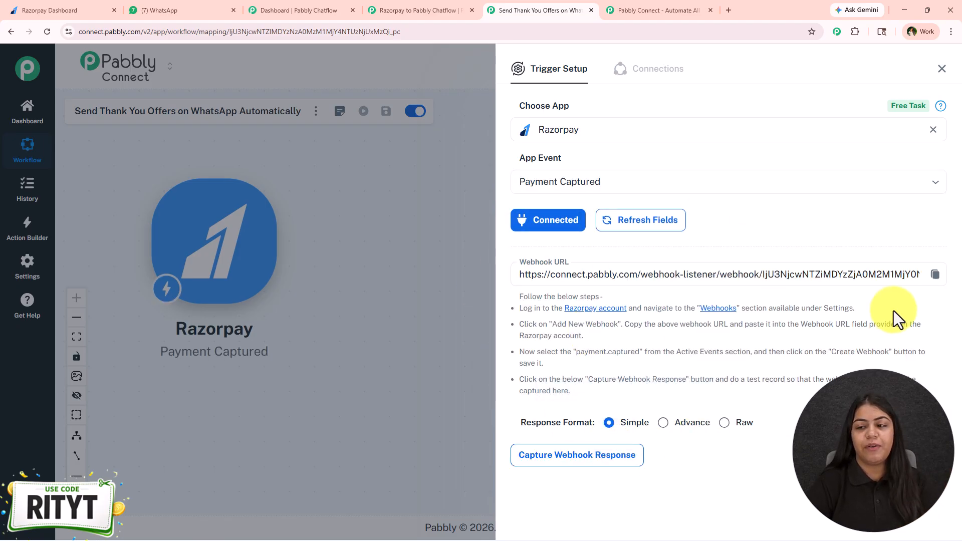
- Copy the trigger's webhook URL and start adding a new webhook in the Razorpay account's payment settings
click(933, 275)
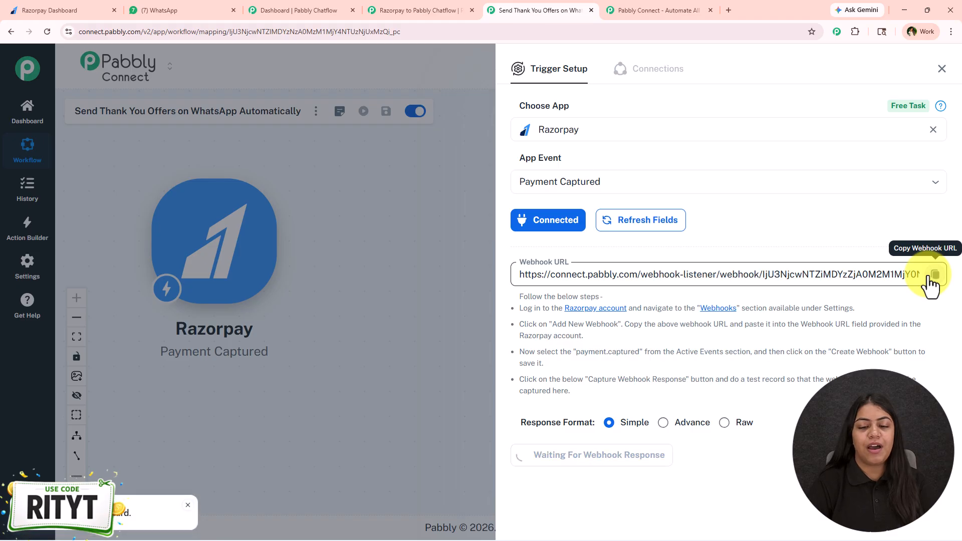
click(43, 15)
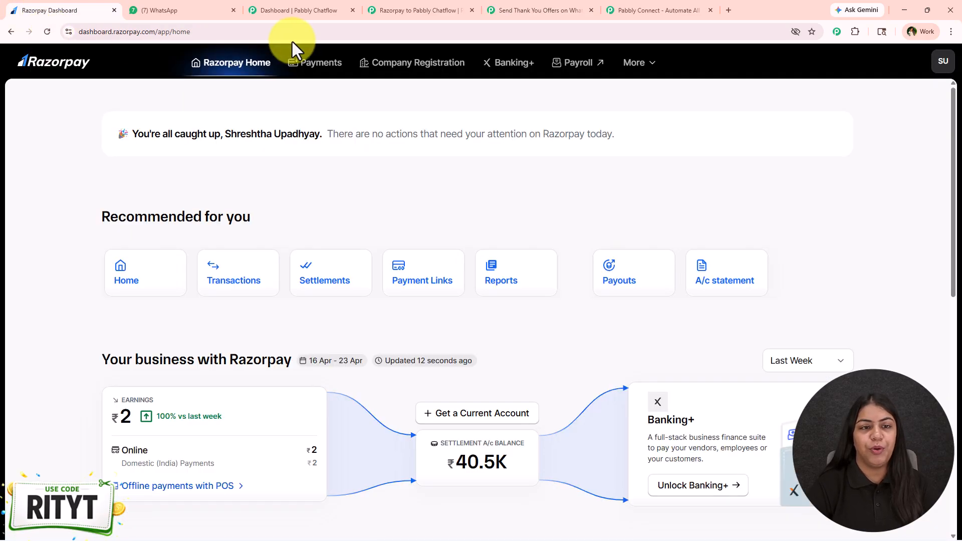
click(308, 67)
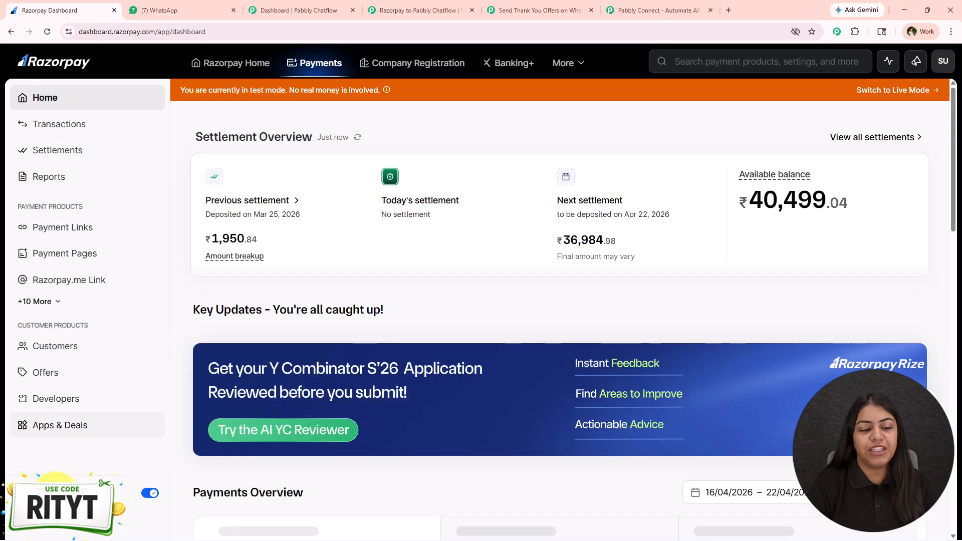
click(58, 533)
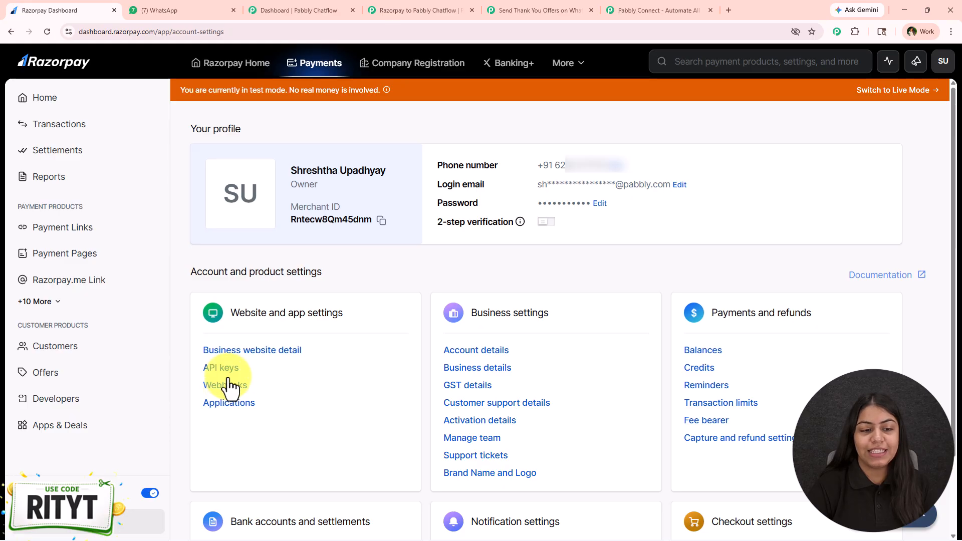
click(246, 390)
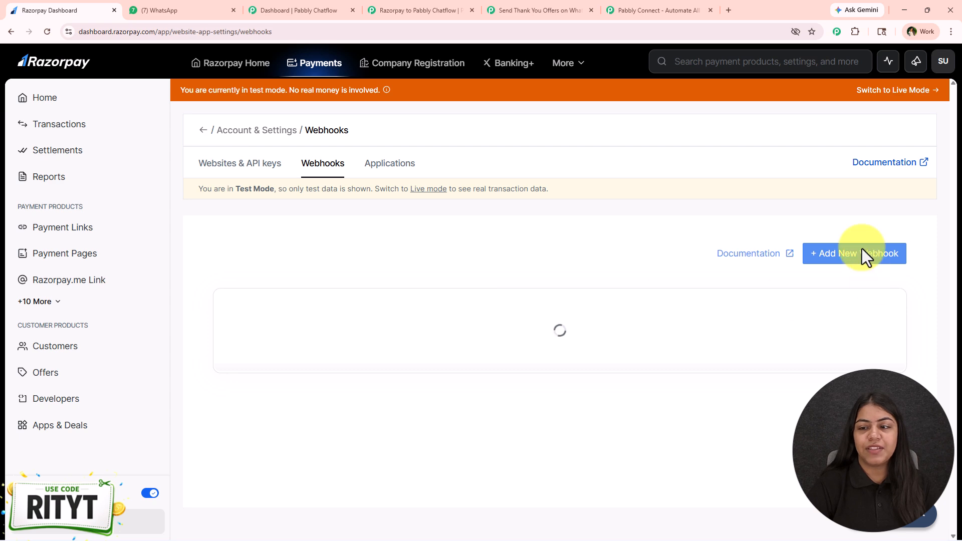
click(862, 250)
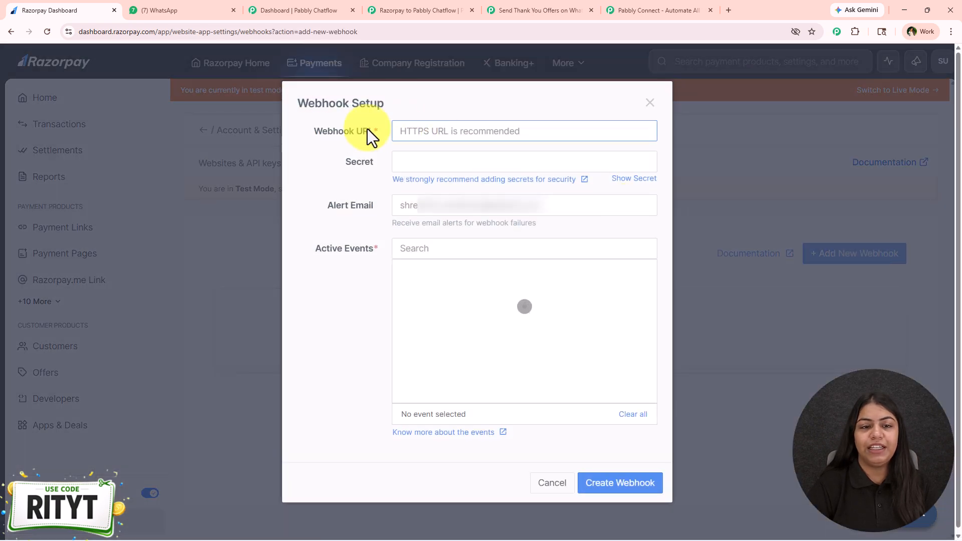
- Paste the copied URL as the webhook URL, enable only the payment.captured event, and create the webhook
right_click(376, 131)
click(474, 245)
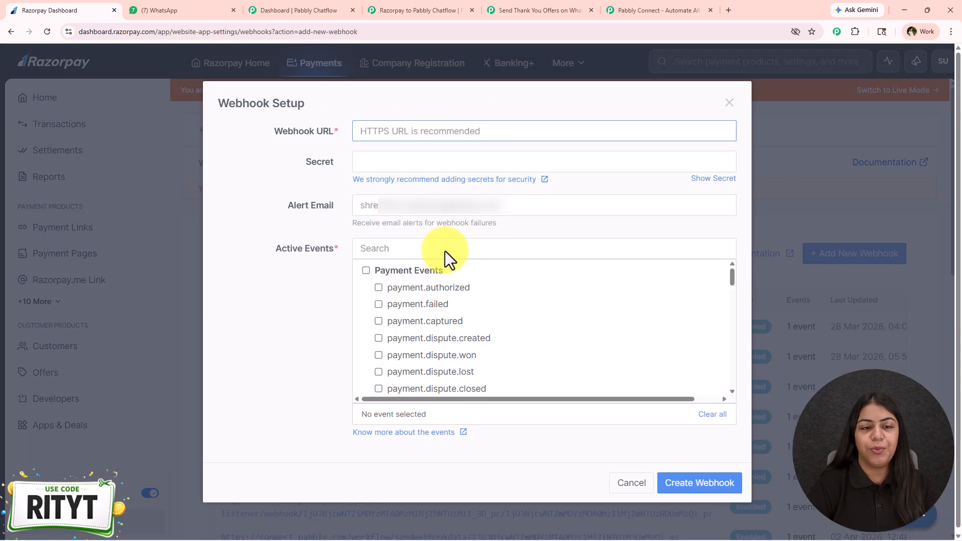
click(357, 162)
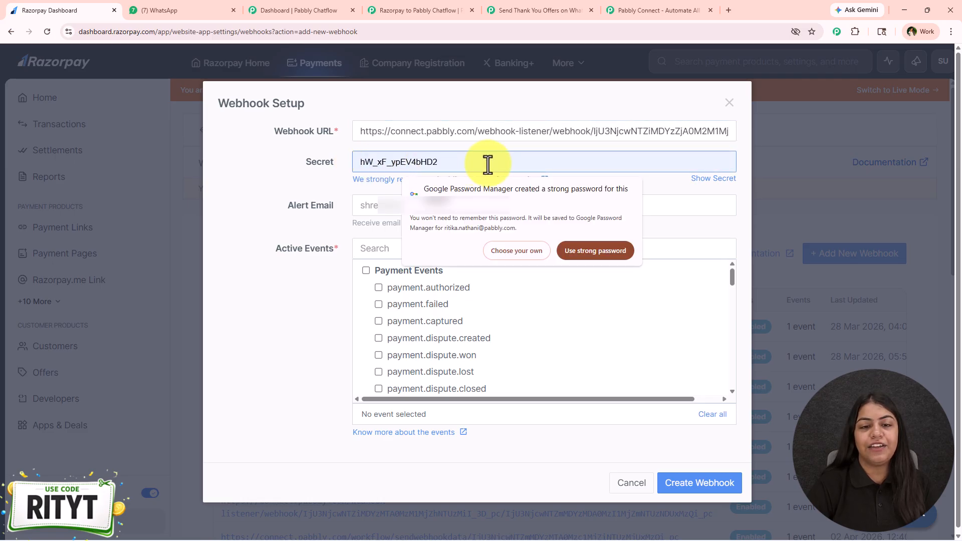
click(316, 211)
drag(281, 215, 359, 212)
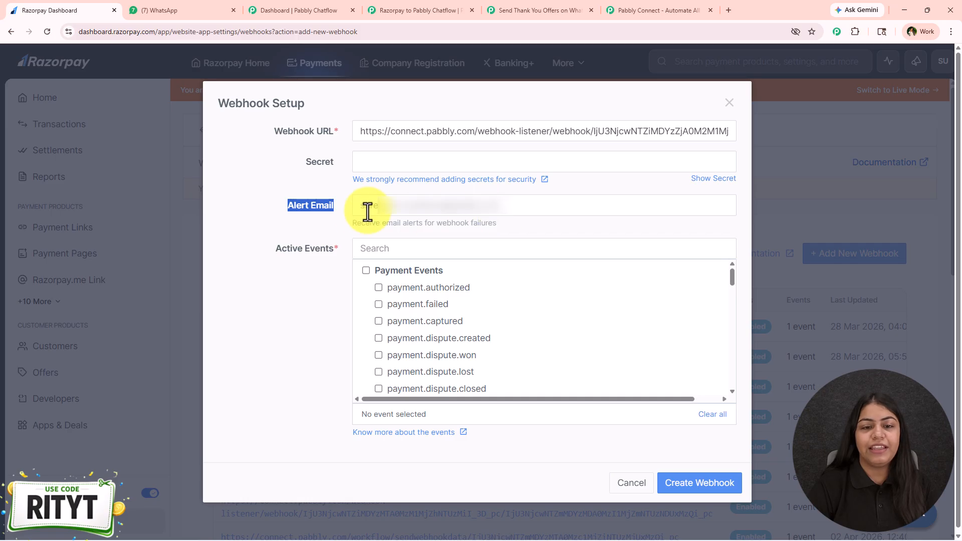
drag(269, 246, 331, 253)
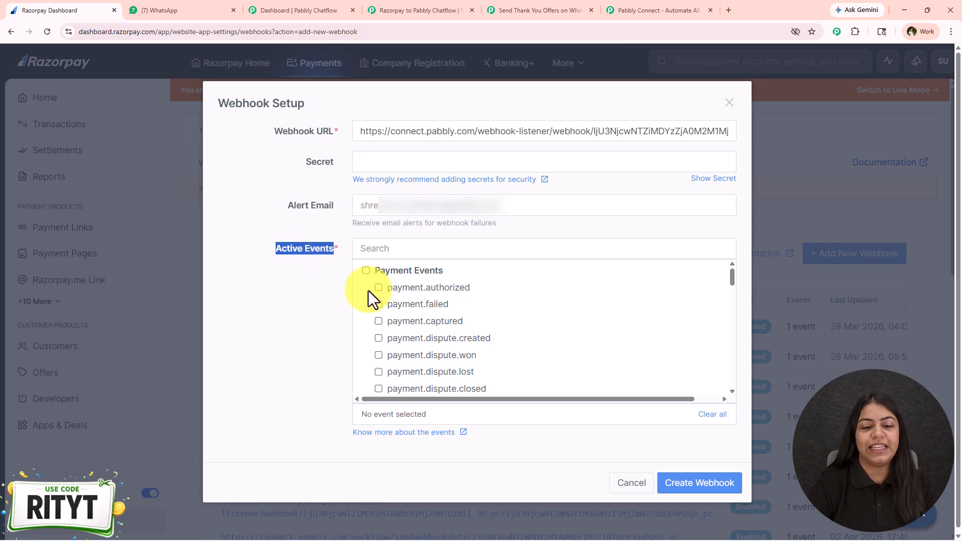
click(346, 321)
click(378, 320)
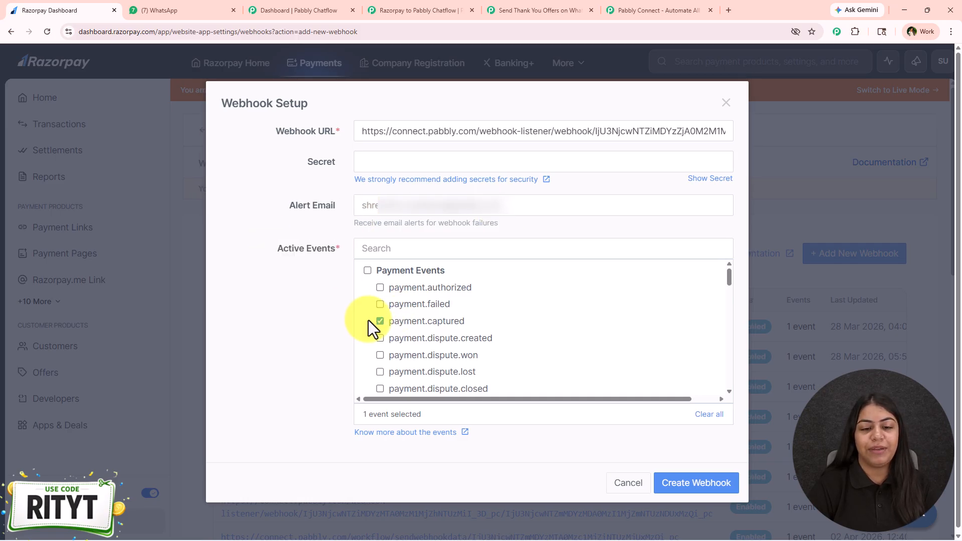
click(670, 491)
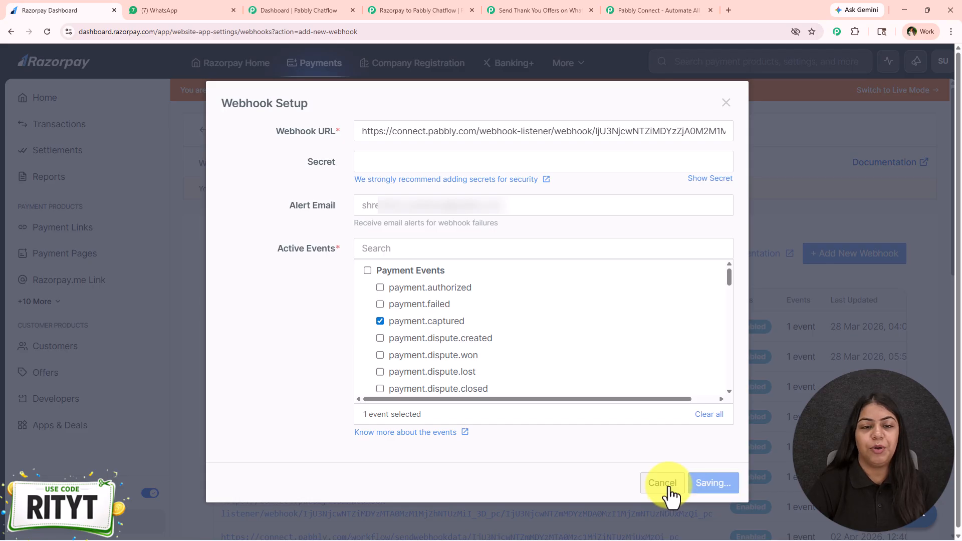
- Find the copied URL in Razorpay's webhooks list and check the trigger's webhook response status in Pabbly Connect
scroll(465, 227, down, 10)
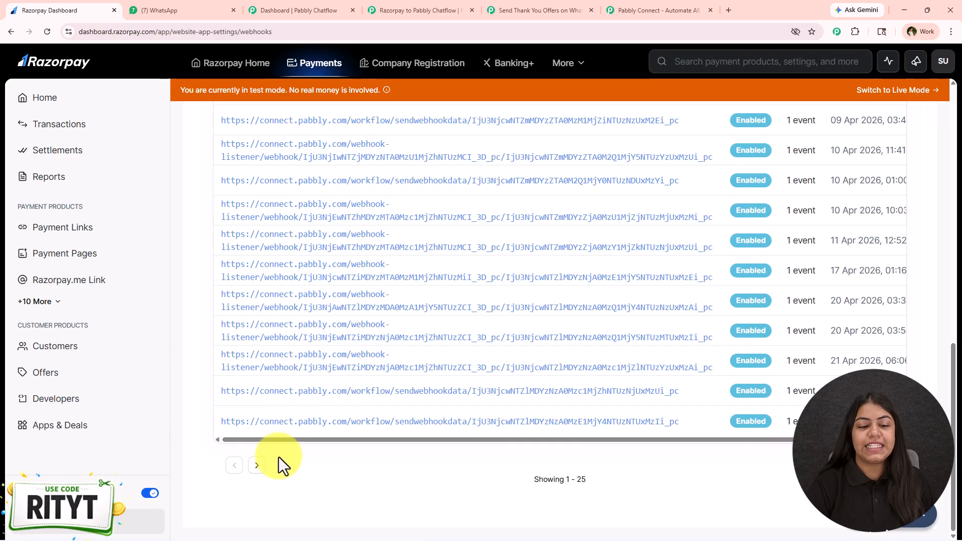
click(257, 466)
key(ctrl+f)
key(ctrl+v)
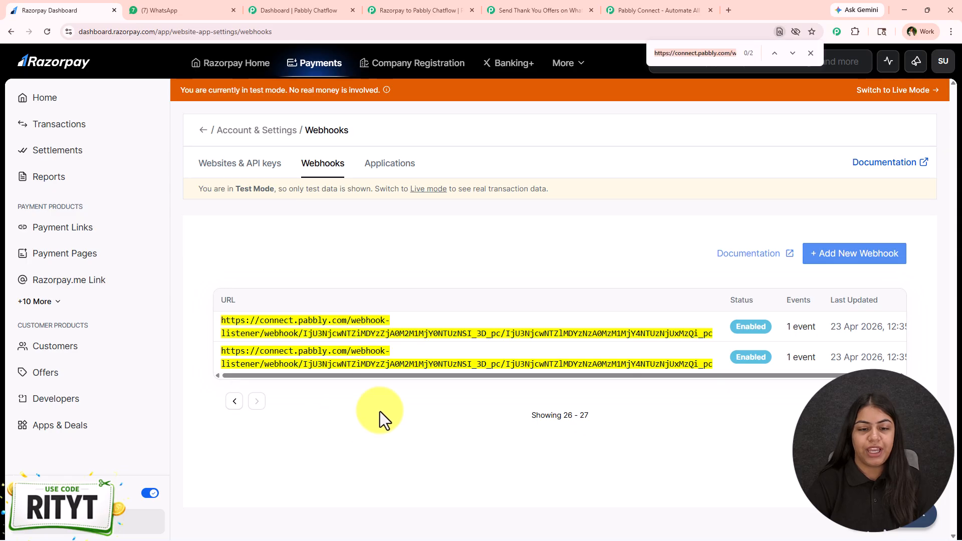
click(810, 54)
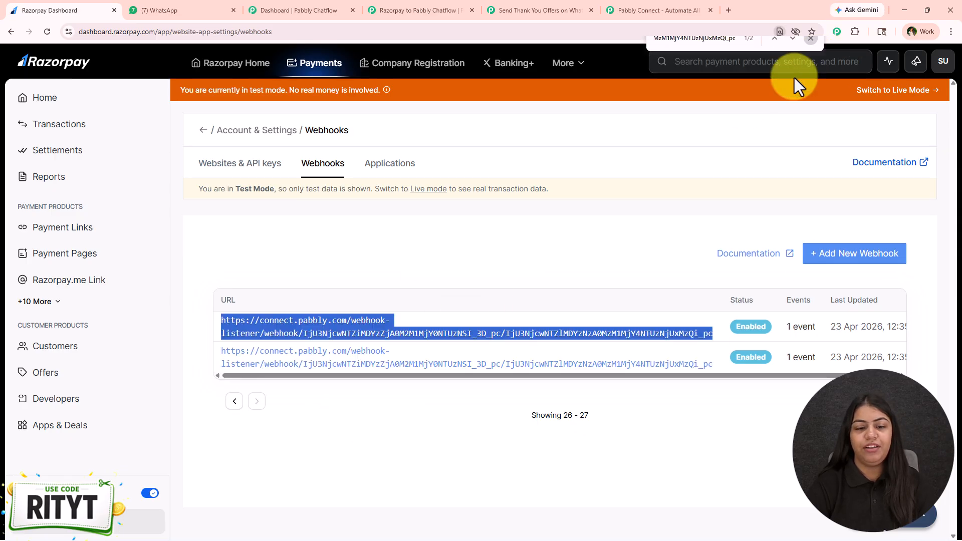
click(582, 238)
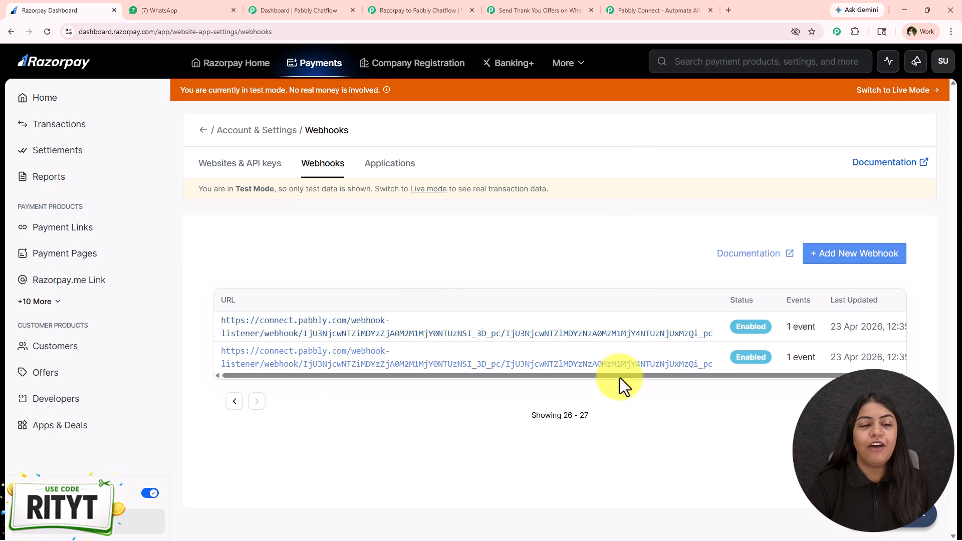
click(393, 8)
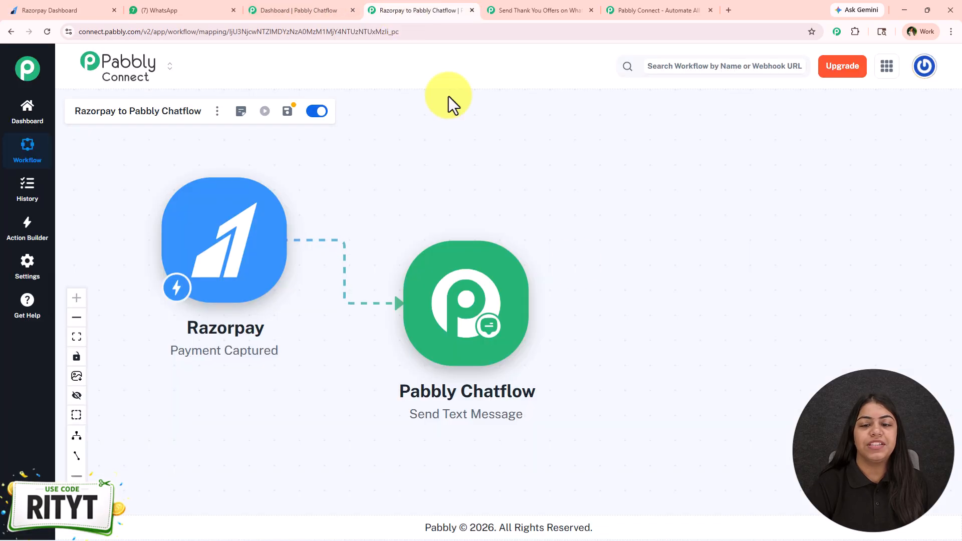
click(569, 9)
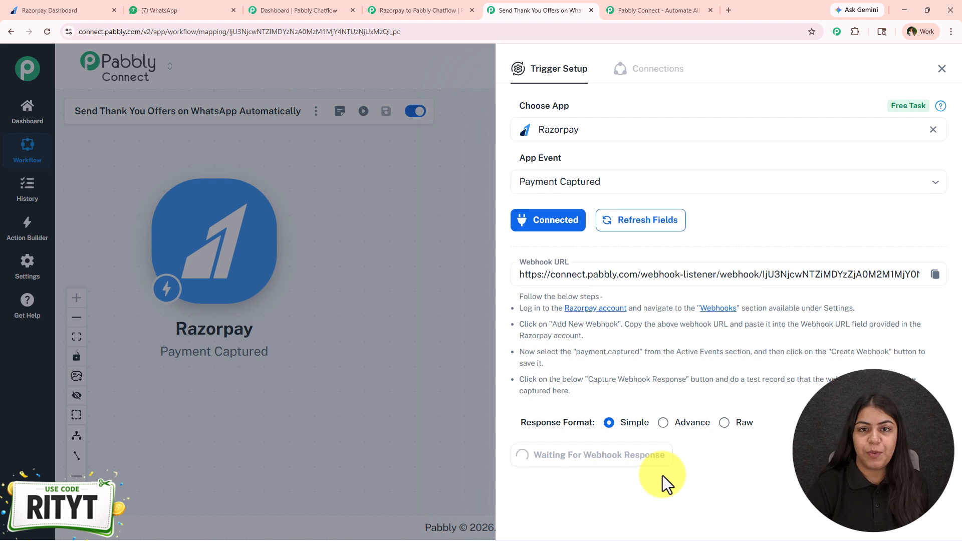
- Copy the Enroll in Digital Marketing payment page link from Razorpay and open it in a new browser tab
click(104, 9)
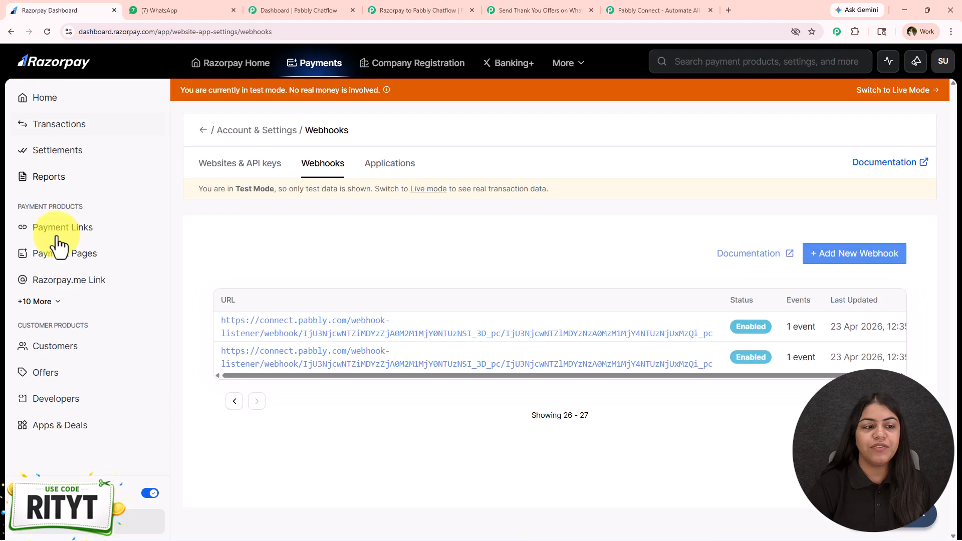
click(60, 257)
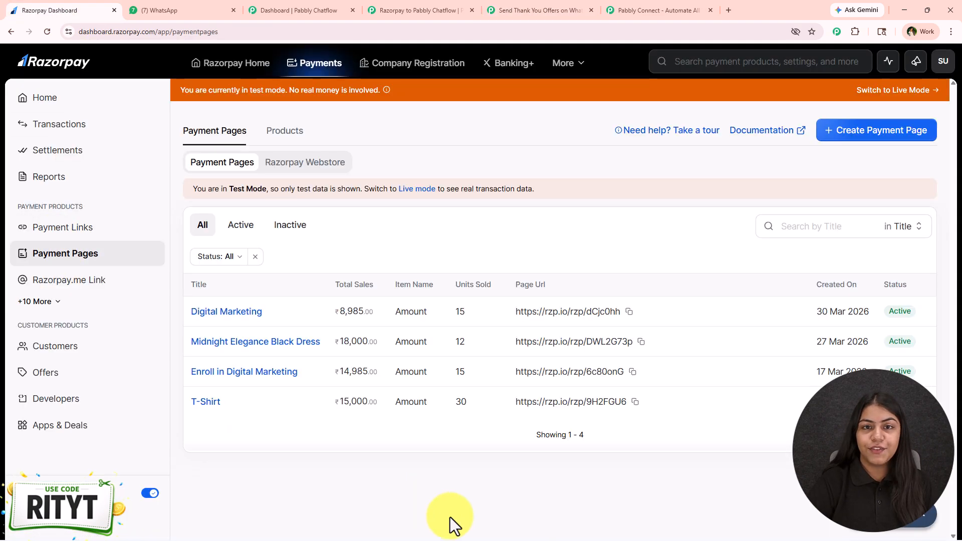
click(633, 371)
click(728, 10)
key(ctrl+v)
key(Return)
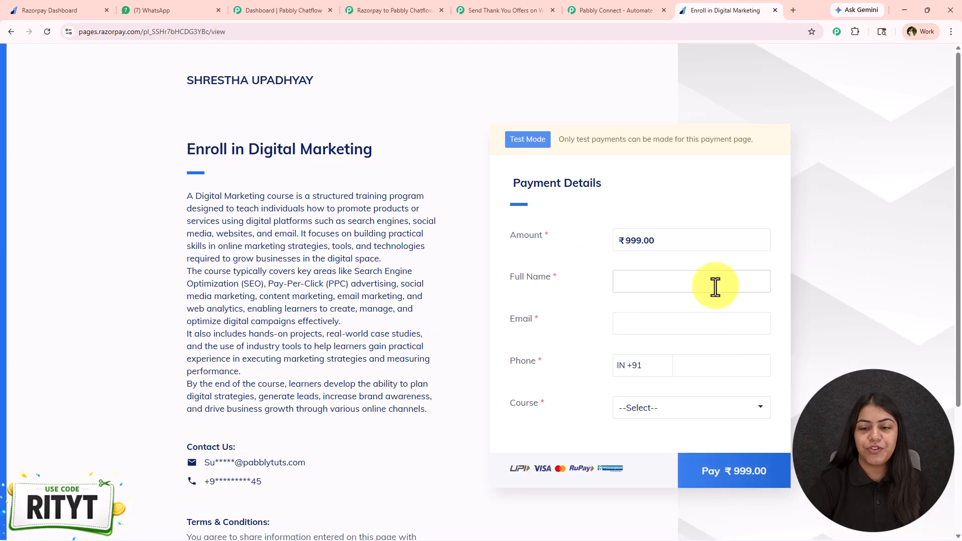
- Fill in the customer's full name, email and phone, choose the Digital Marketing course, and proceed to pay ₹999
click(714, 283)
click(810, 365)
click(654, 423)
click(697, 445)
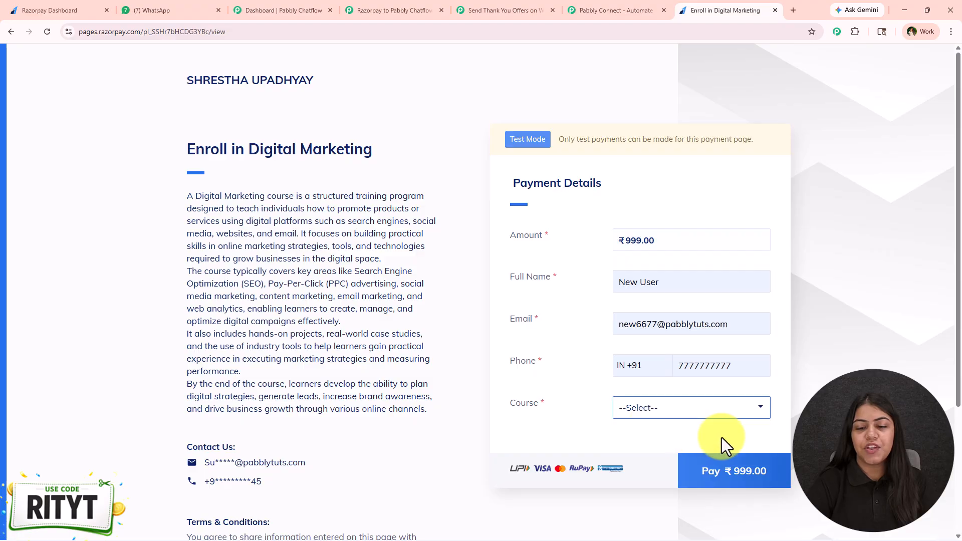
click(767, 484)
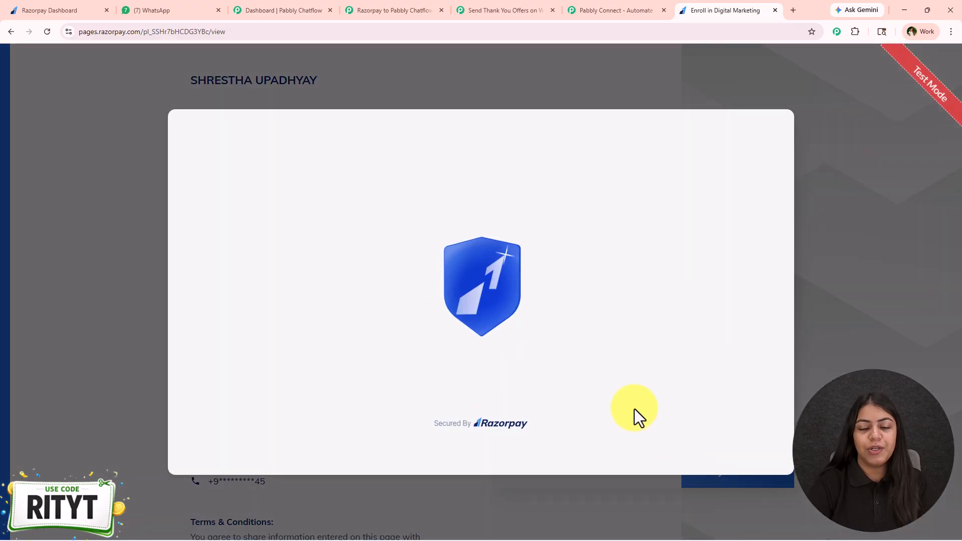
- Enter the contact mobile number, pay through Netbanking, and mark the demo bank payment as successful
click(541, 375)
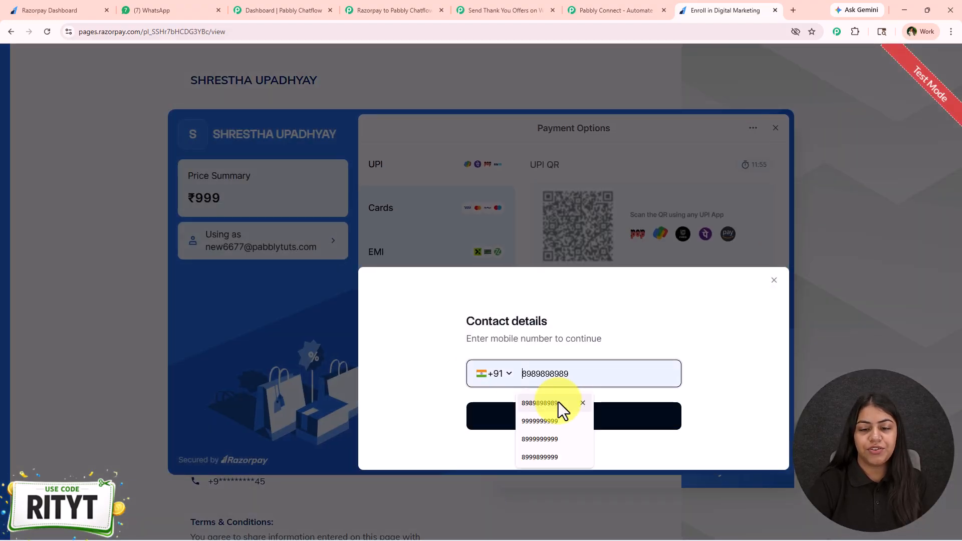
click(558, 402)
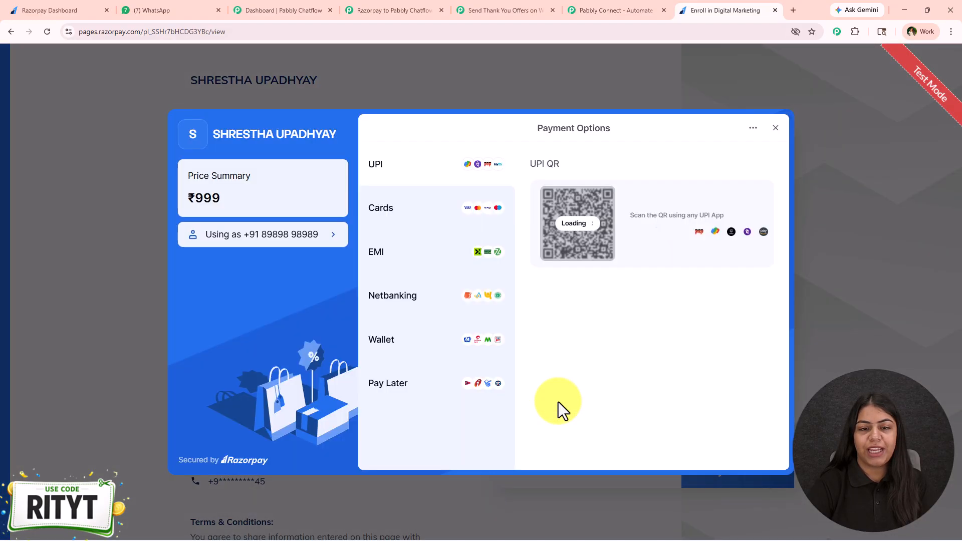
click(415, 300)
click(542, 308)
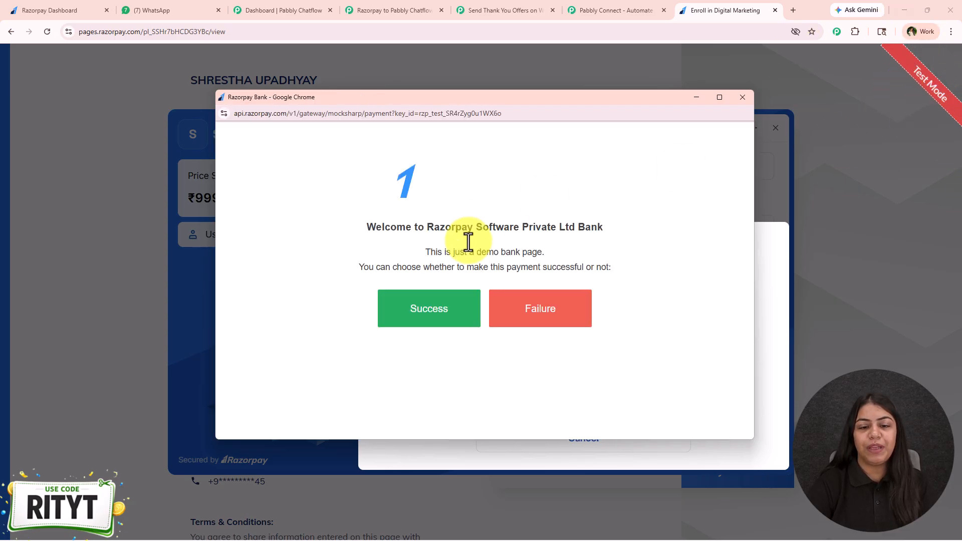
click(454, 309)
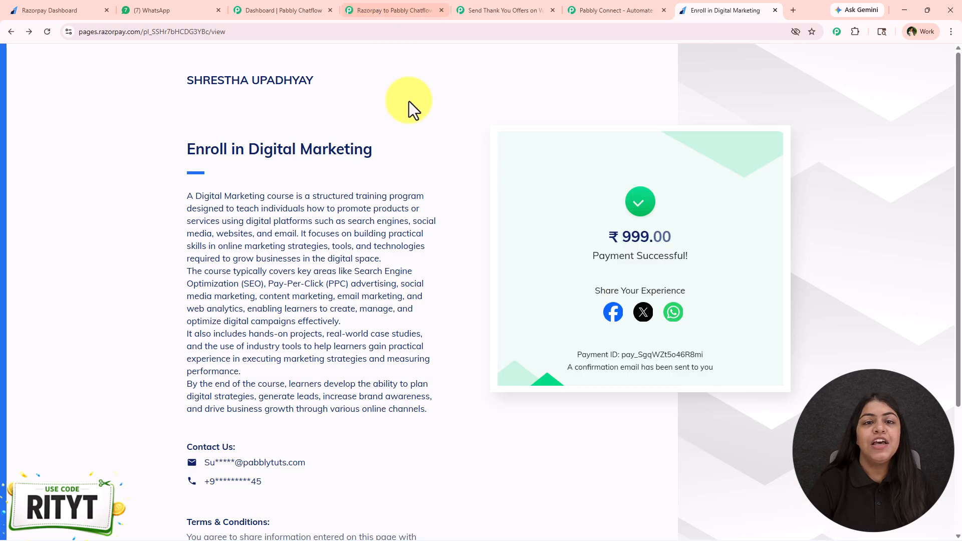
- Examine the customer and course fields in the trigger's captured response, close its setup, and check the course title on the payment page
click(492, 7)
scroll(715, 351, down, 7)
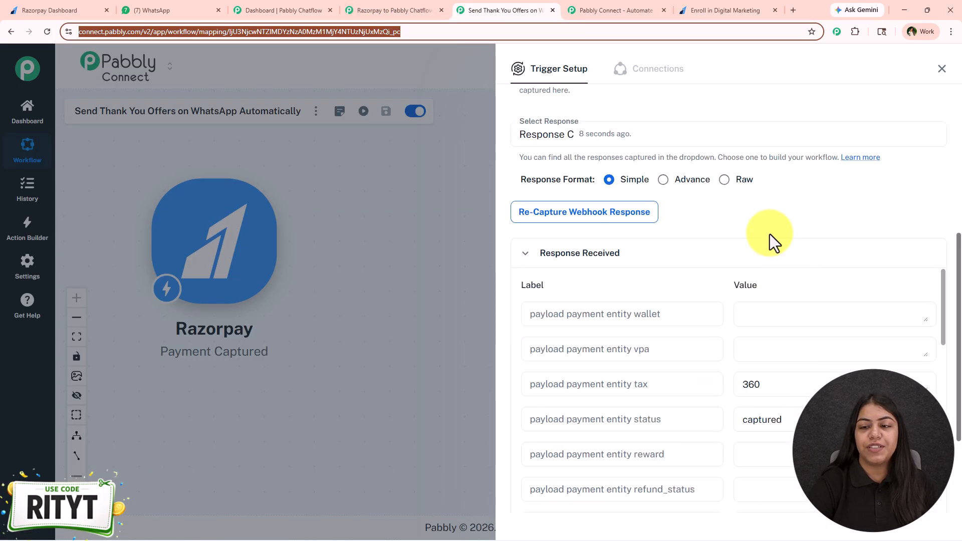
click(769, 233)
scroll(704, 401, down, 6)
scroll(683, 419, down, 1)
scroll(713, 399, up, 2)
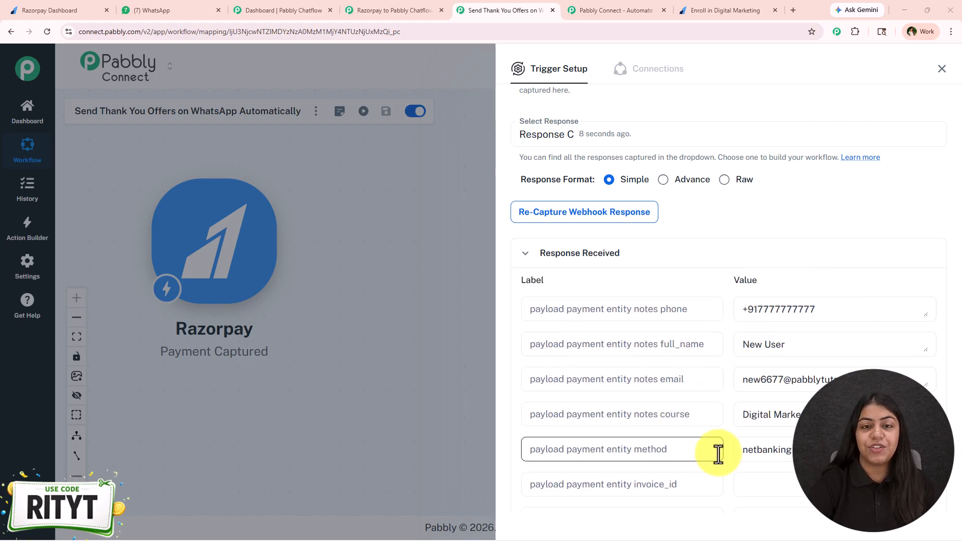
click(721, 10)
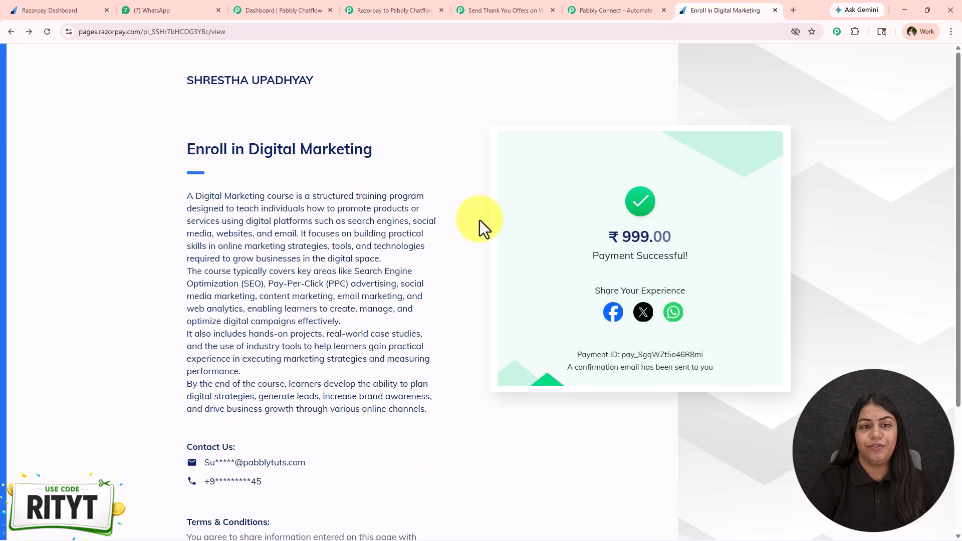
click(502, 9)
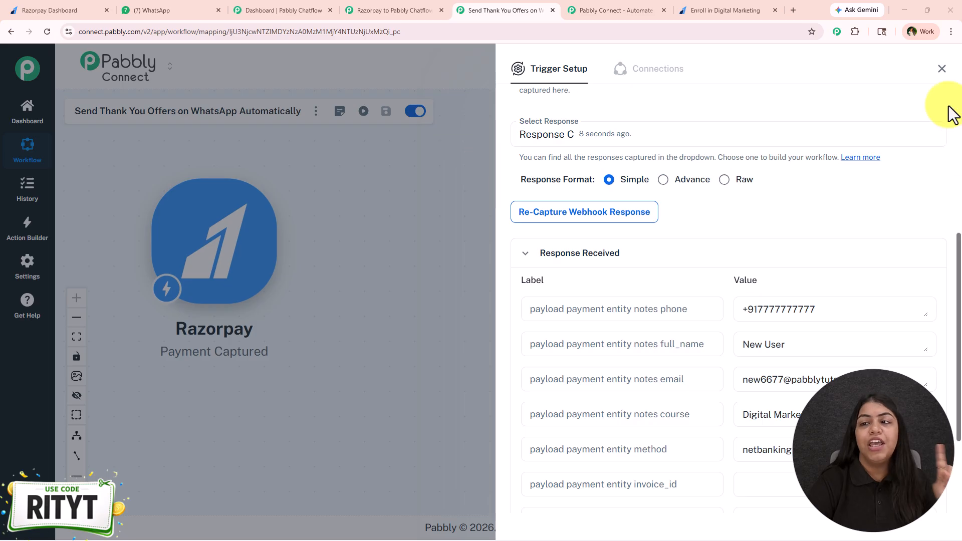
click(941, 69)
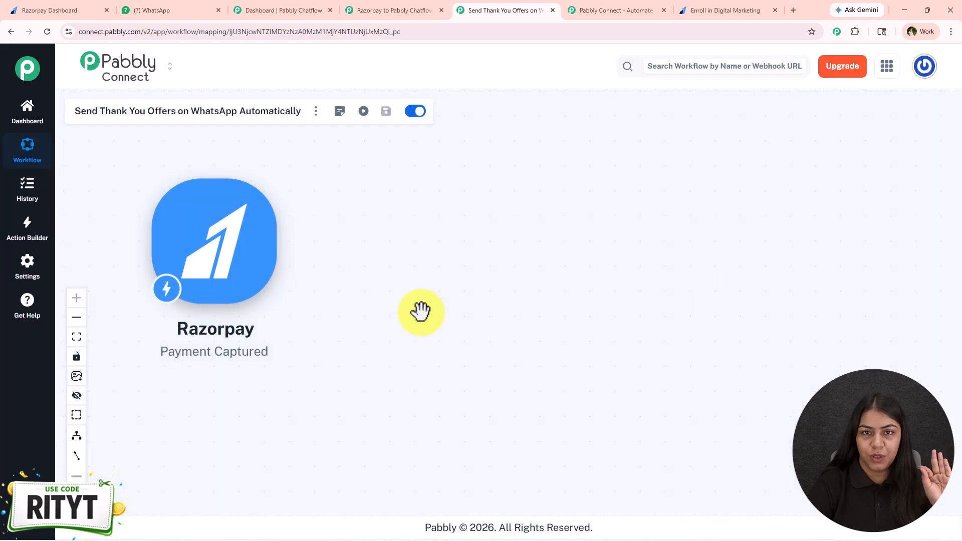
click(740, 7)
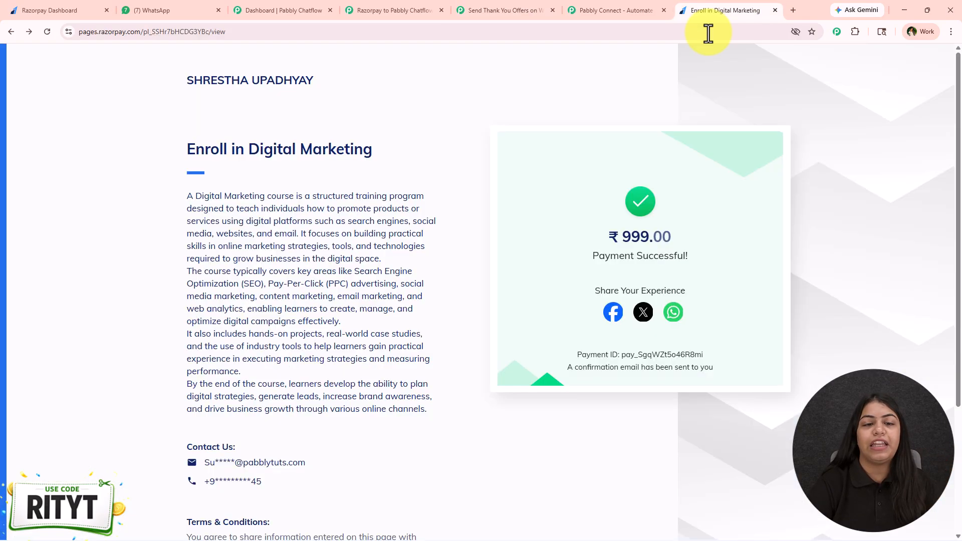
drag(186, 146, 422, 149)
click(416, 158)
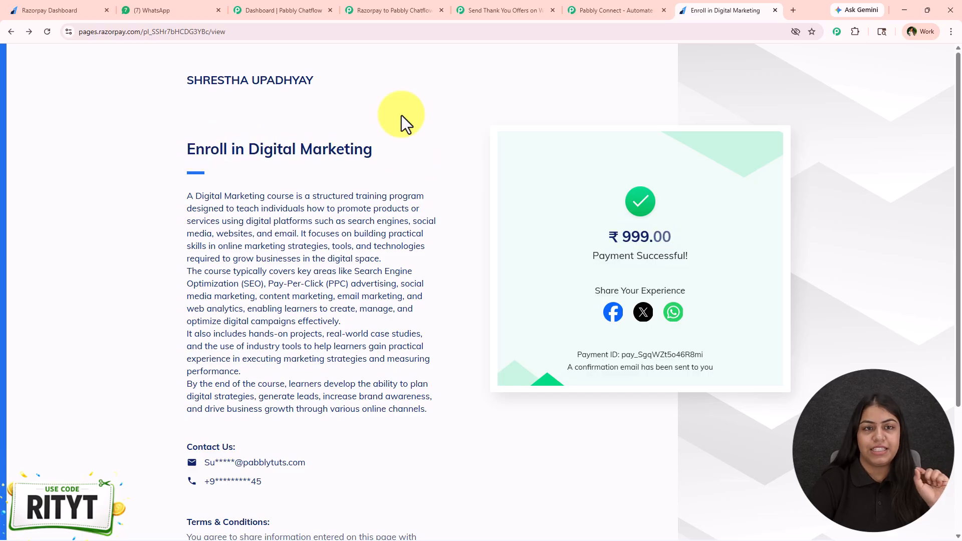
click(395, 10)
click(506, 10)
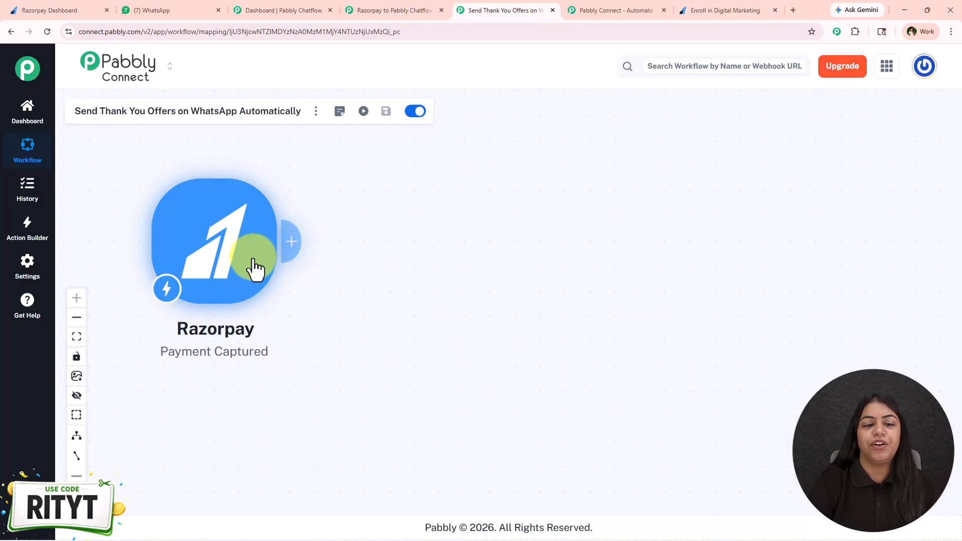
click(288, 245)
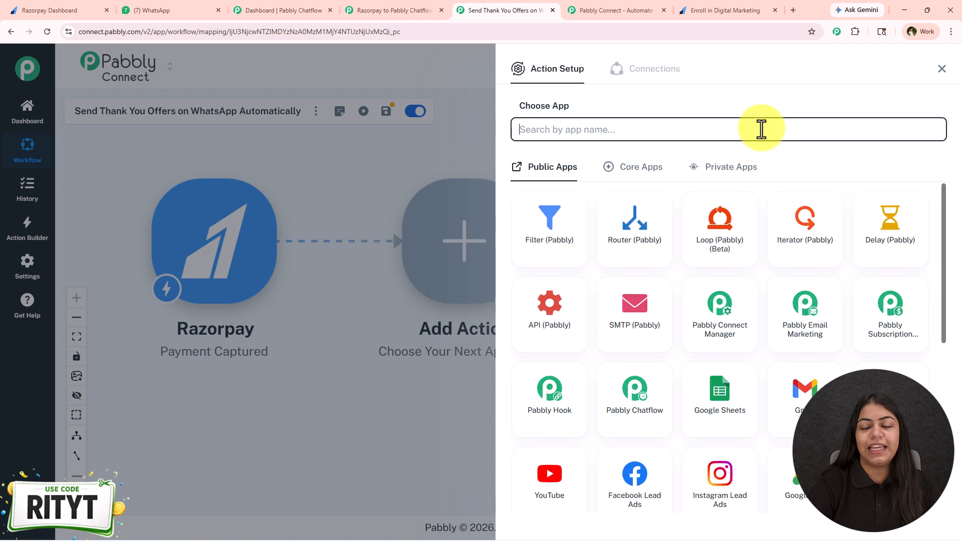
click(561, 235)
click(585, 184)
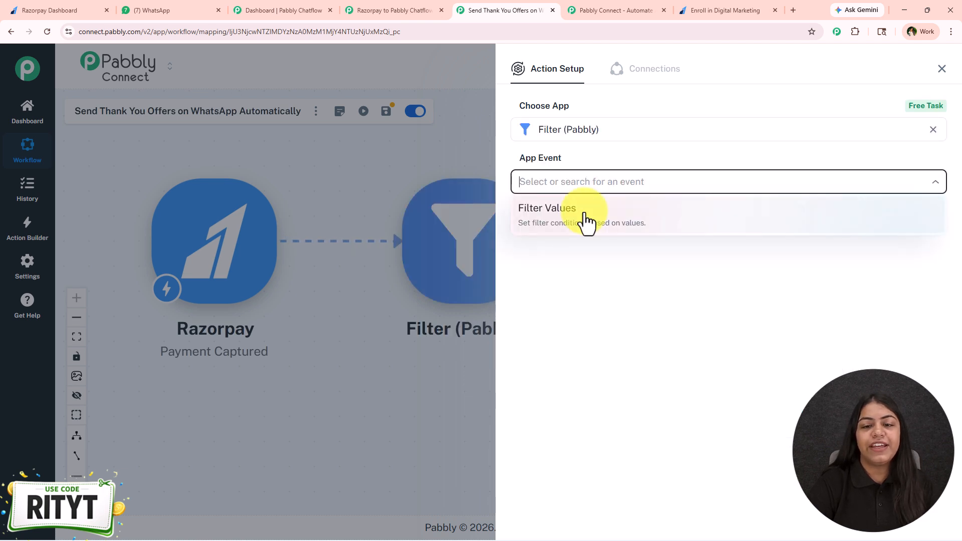
click(582, 221)
click(563, 227)
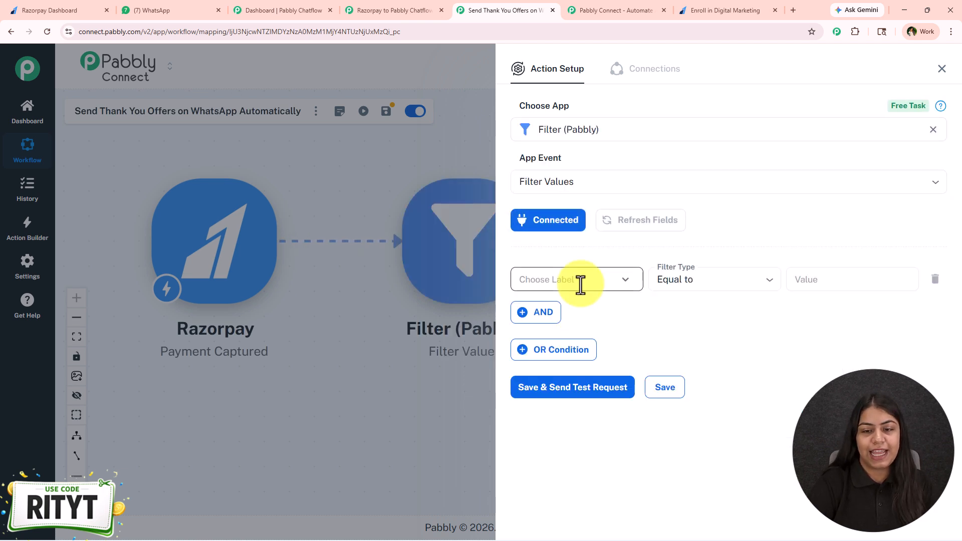
click(562, 284)
click(696, 283)
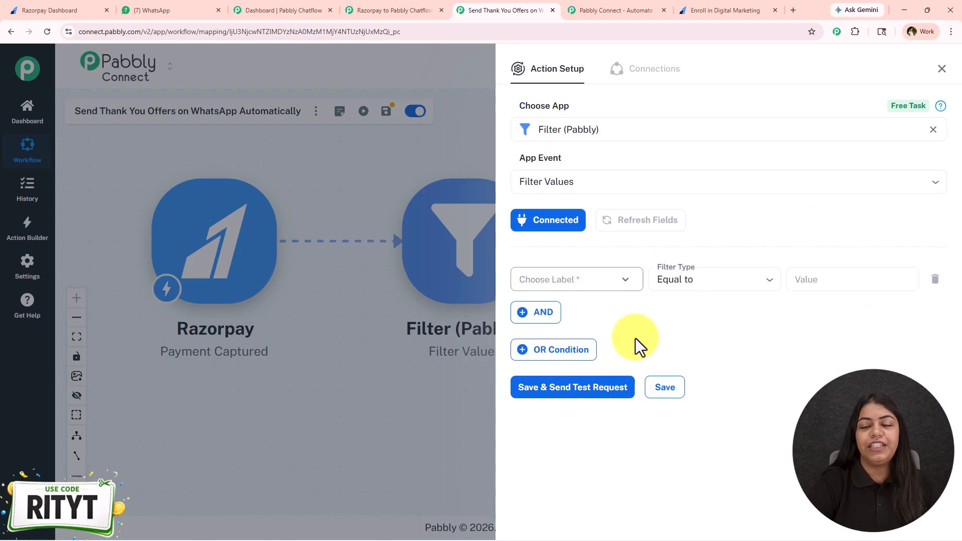
click(941, 69)
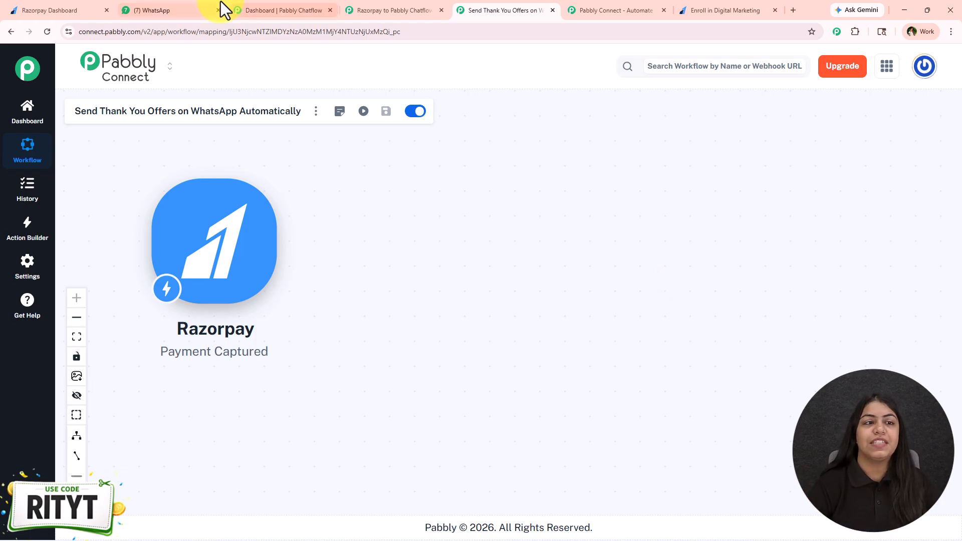
- View the thank-you offer message in WhatsApp and the example Razorpay to Pabbly Chatflow workflow
click(196, 9)
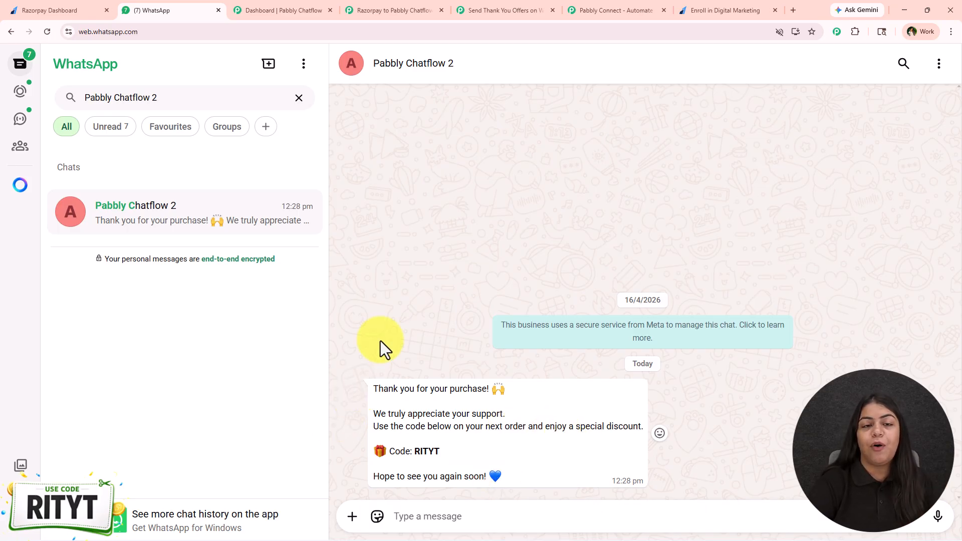
click(371, 6)
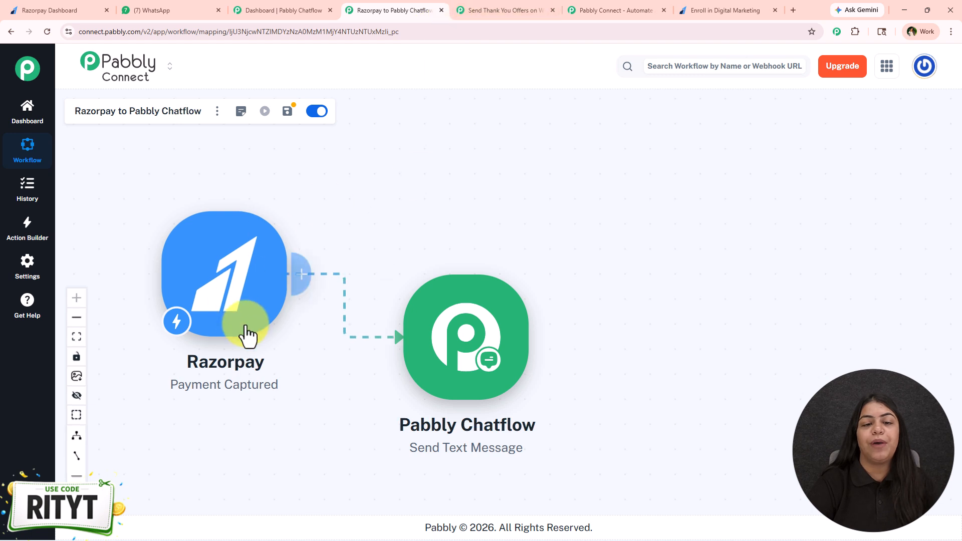
click(505, 6)
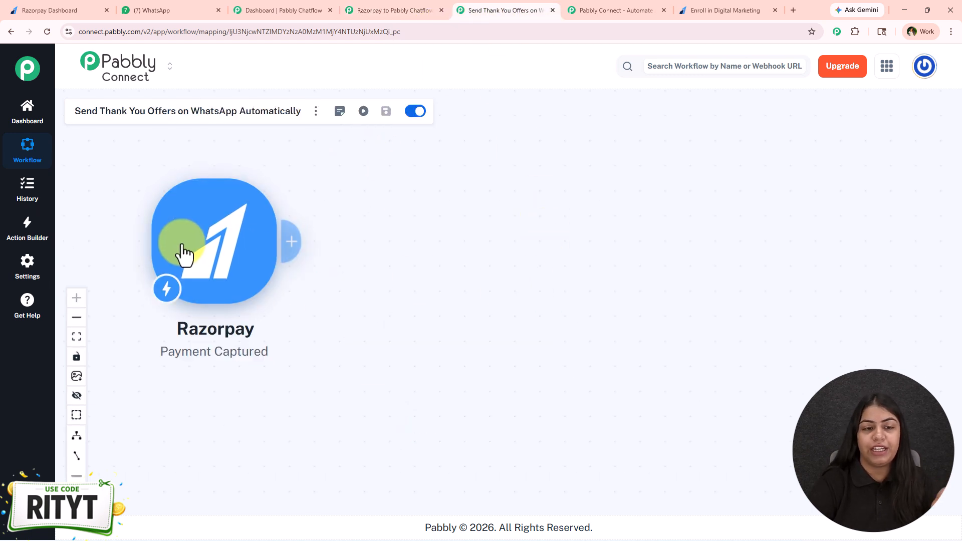
- Add an action step after the Razorpay trigger, browse the apps matching "Whats", and clear the search
click(284, 249)
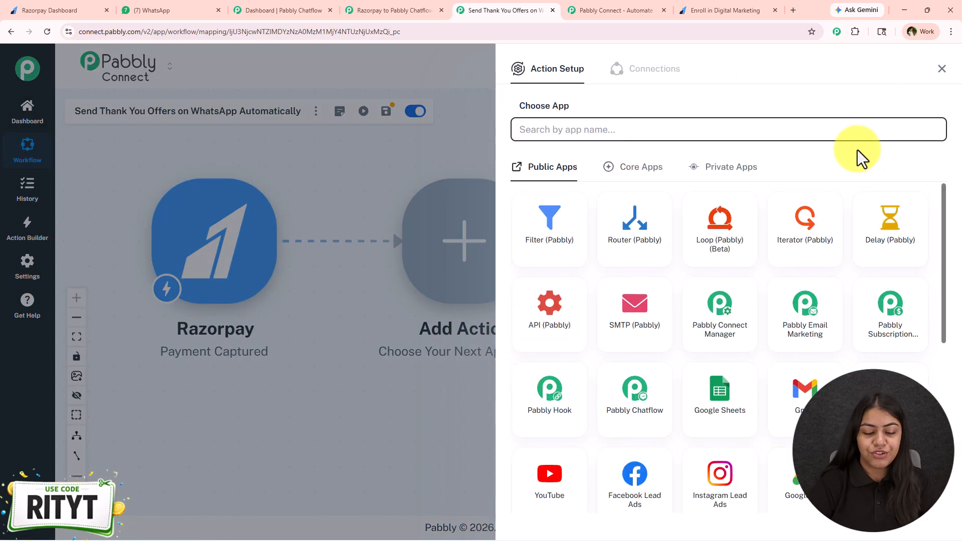
text(Whats)
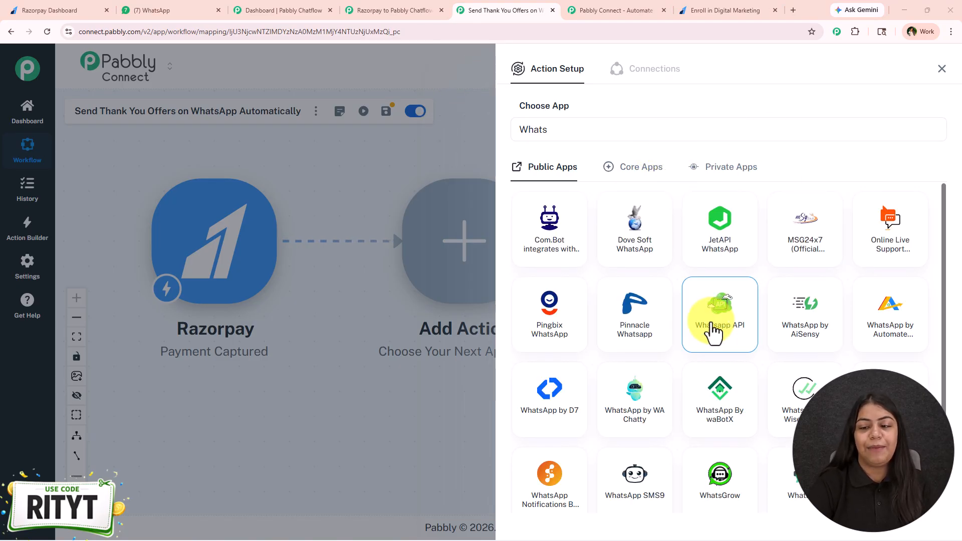
scroll(645, 393, down, 3)
scroll(615, 435, up, 3)
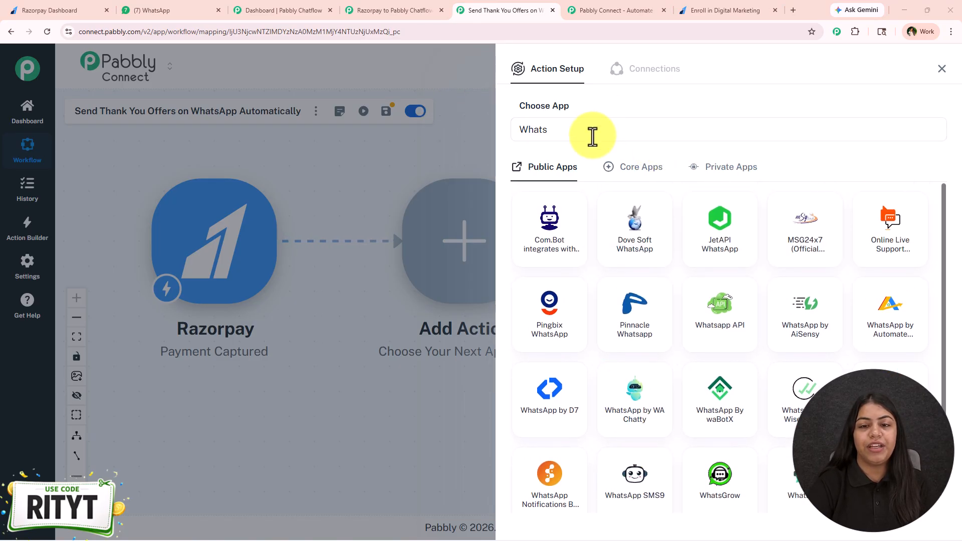
double_click(590, 131)
key(BackSpace)
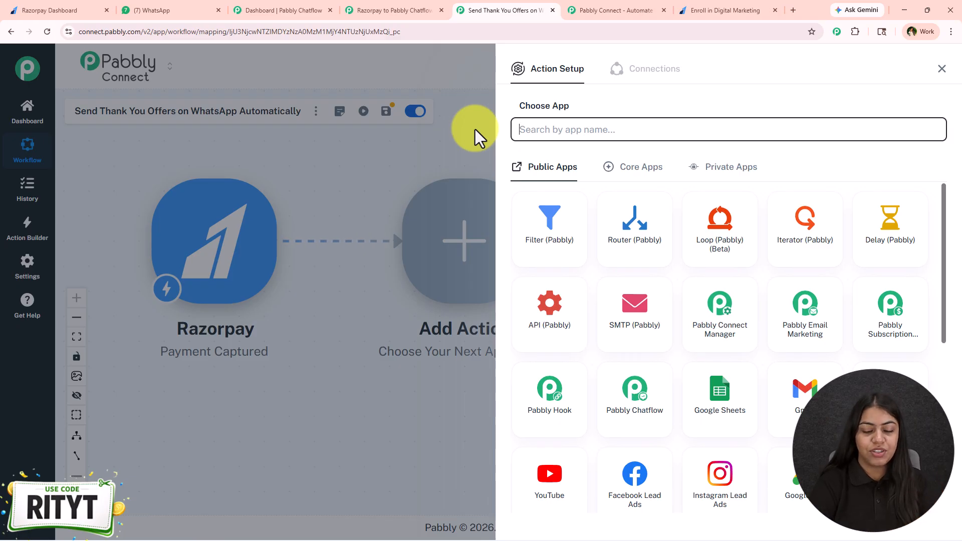
- Search for Pabbly Chatflow, choose it as the action app, and set its event to Send Text Message
text(pabbly chatflow)
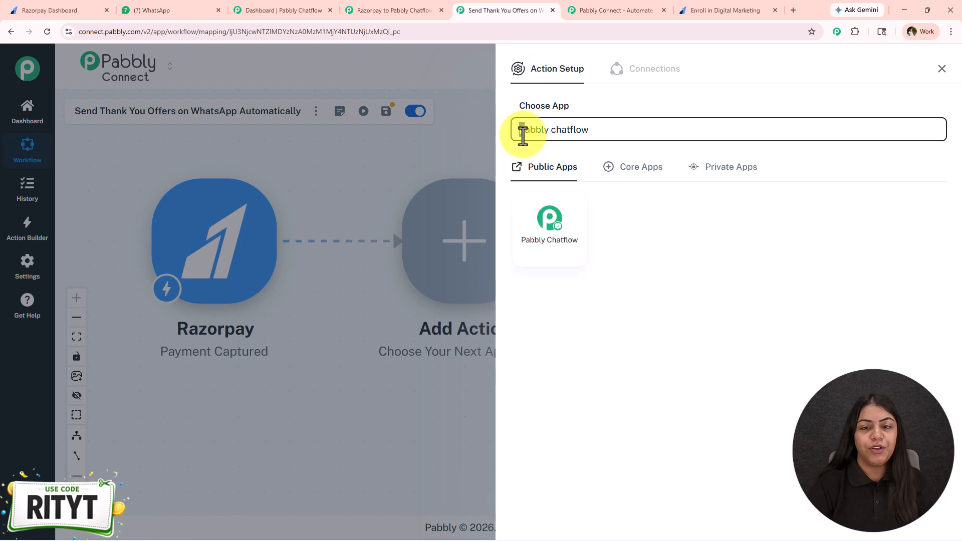
text(P)
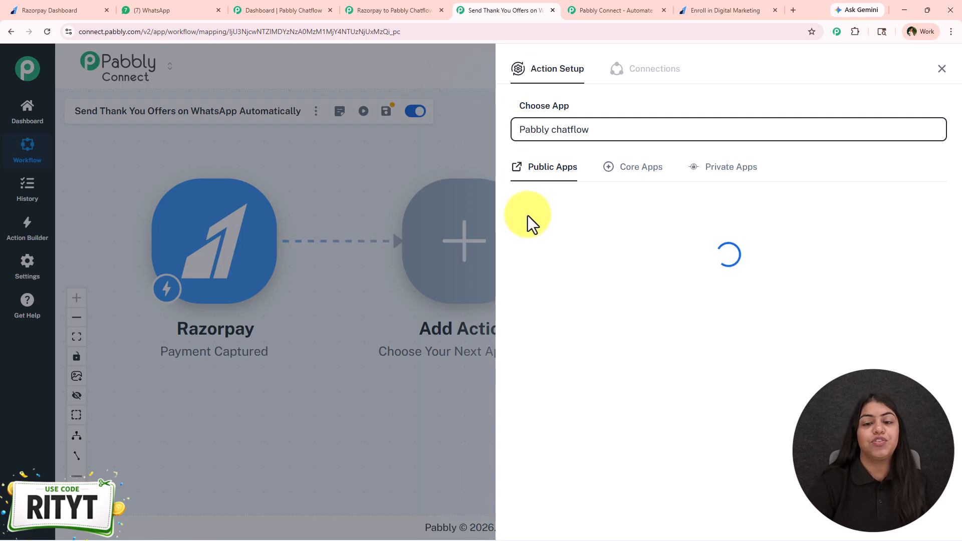
click(542, 243)
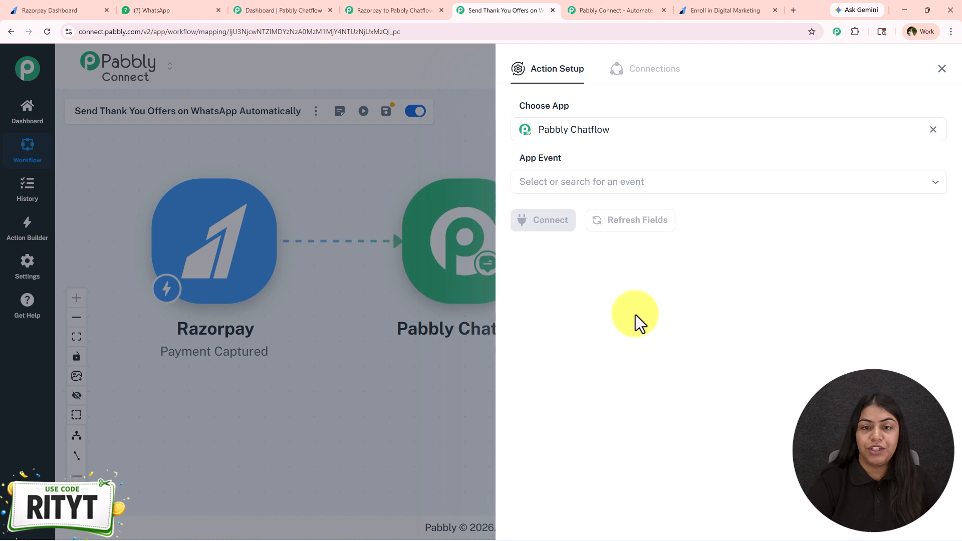
click(661, 185)
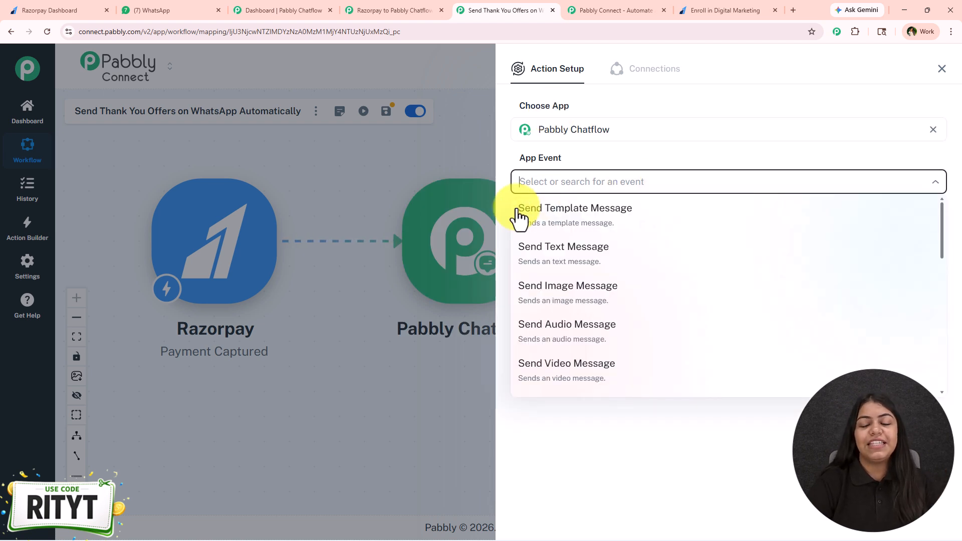
click(579, 248)
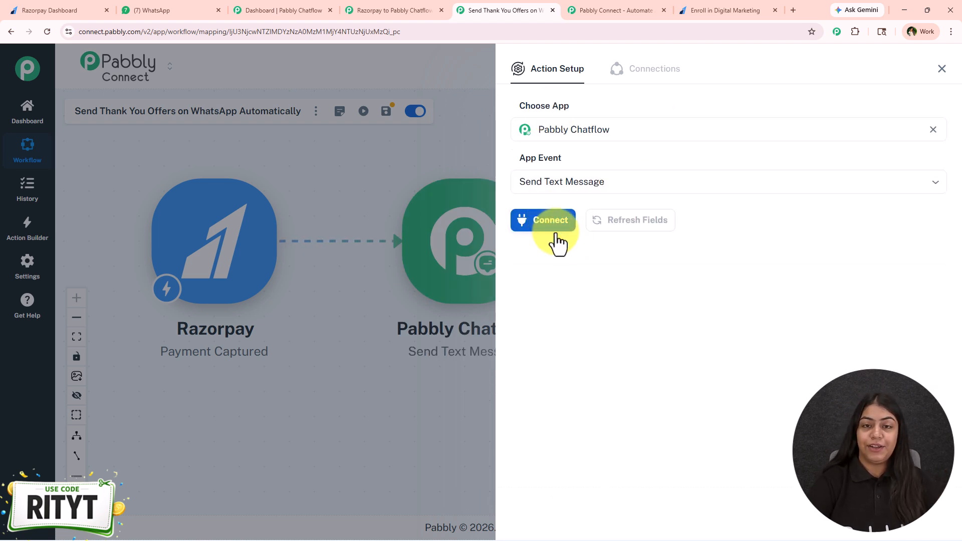
- Open the Pabbly Chatflow connection setup and start adding a new connection that takes an API token
click(552, 229)
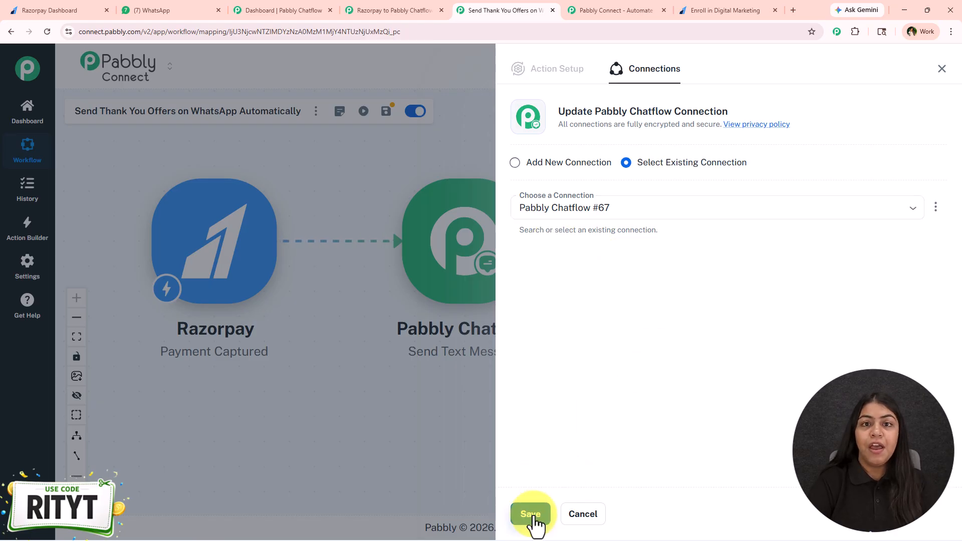
click(558, 164)
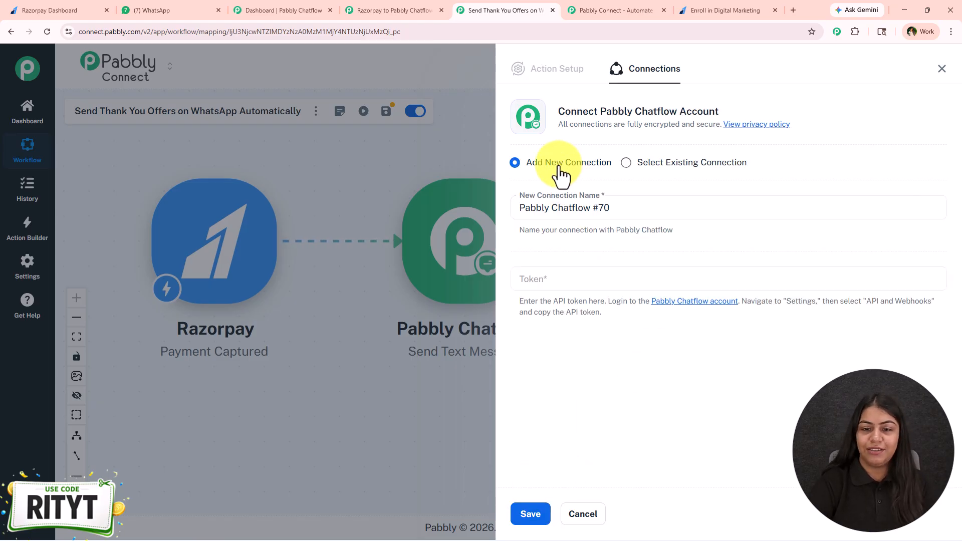
click(569, 275)
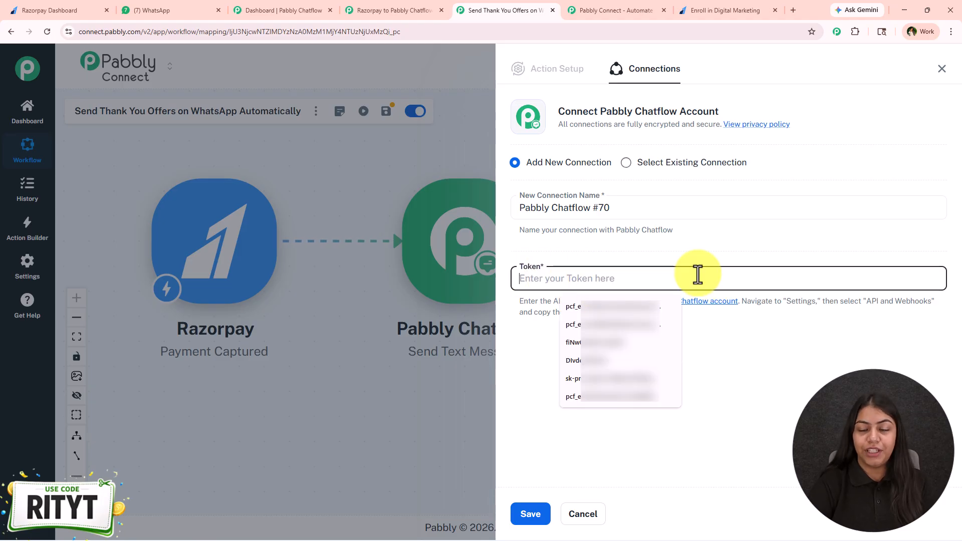
click(645, 253)
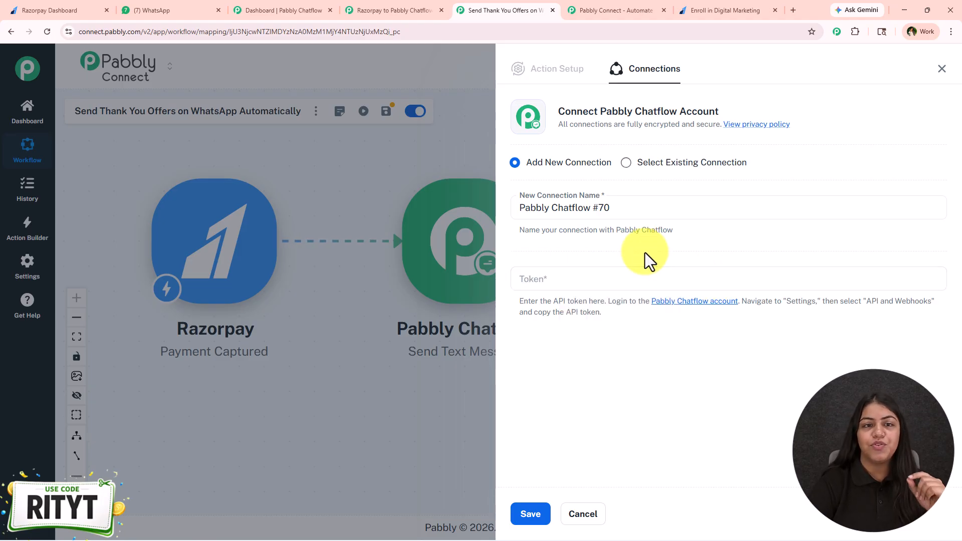
- Switch to the Pabbly Chatflow dashboard and open the API & Webhooks settings to view where the API token is provided
click(191, 4)
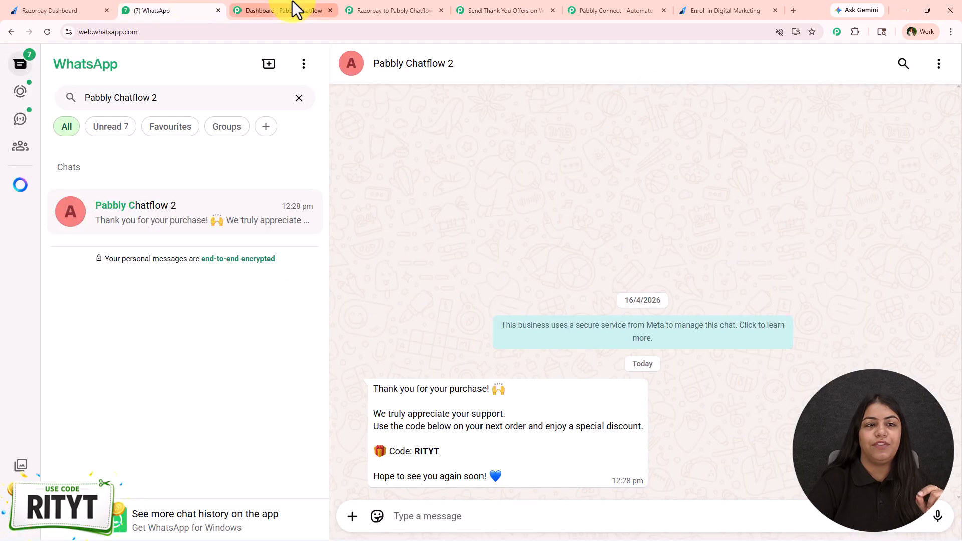
click(292, 4)
click(775, 66)
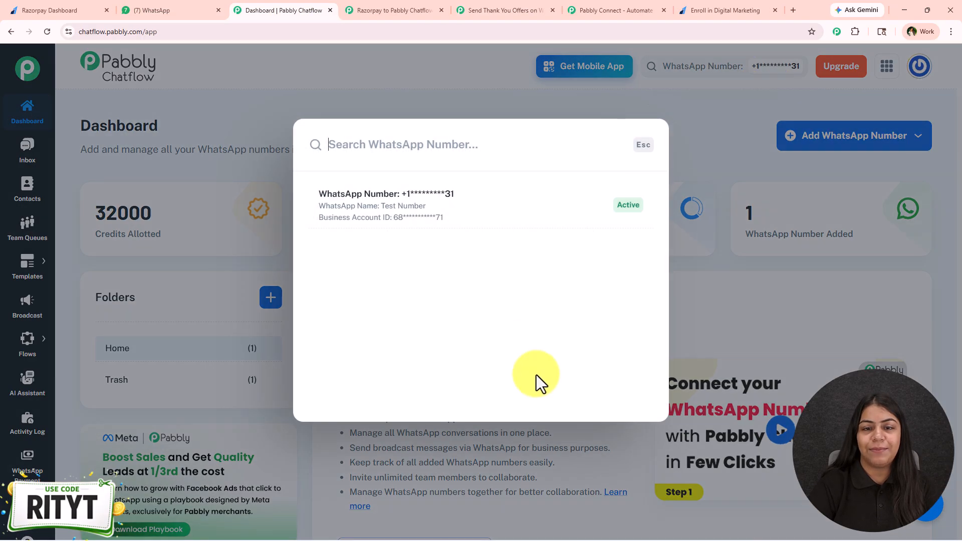
click(696, 140)
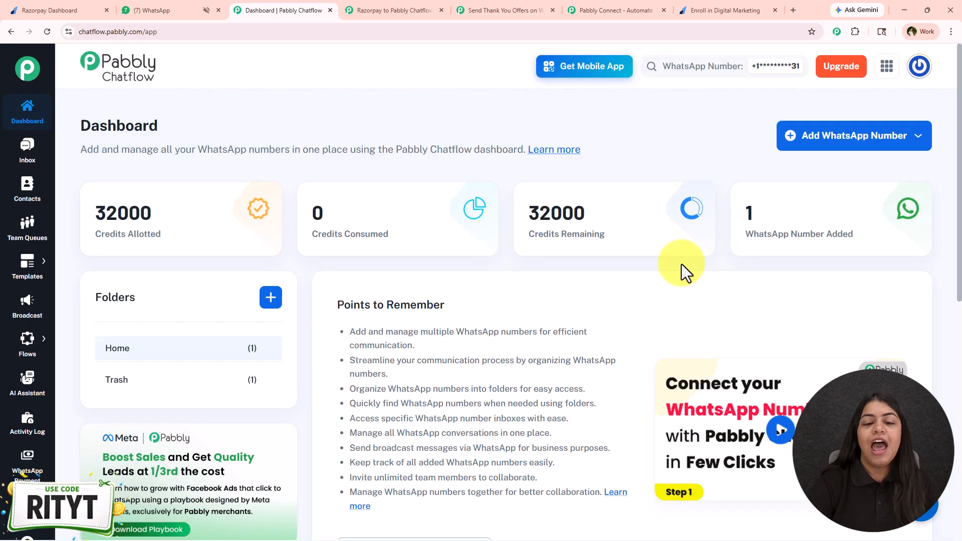
scroll(644, 390, down, 5)
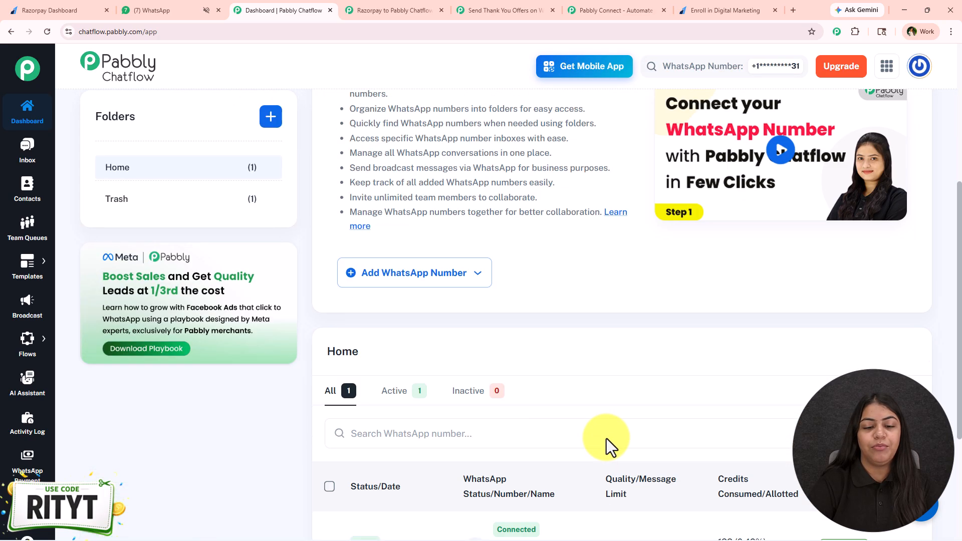
scroll(602, 451, up, 4)
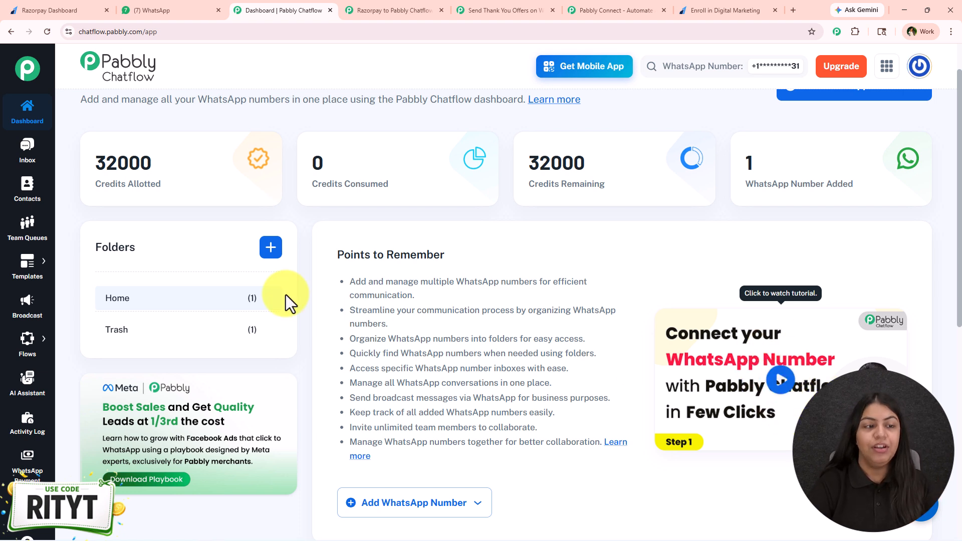
mouse_move(27, 507)
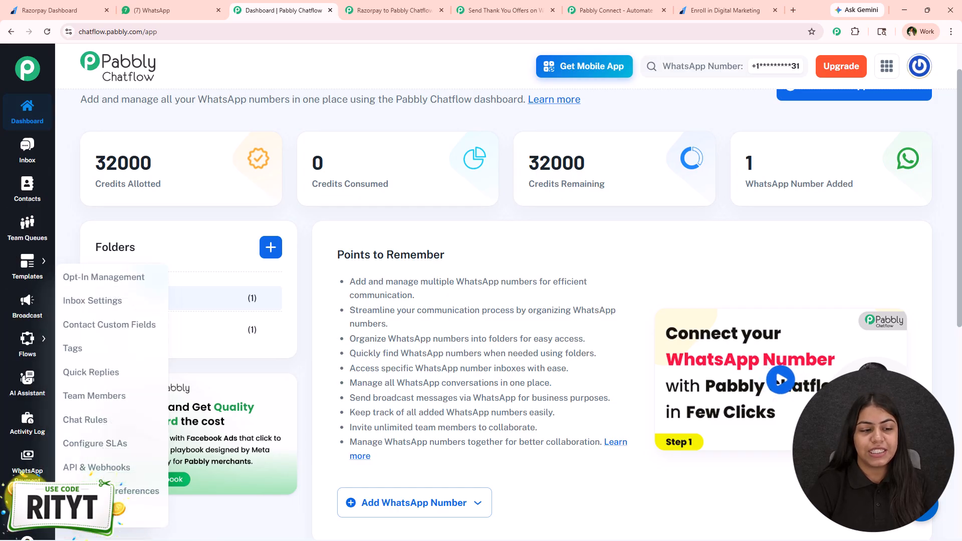
click(106, 467)
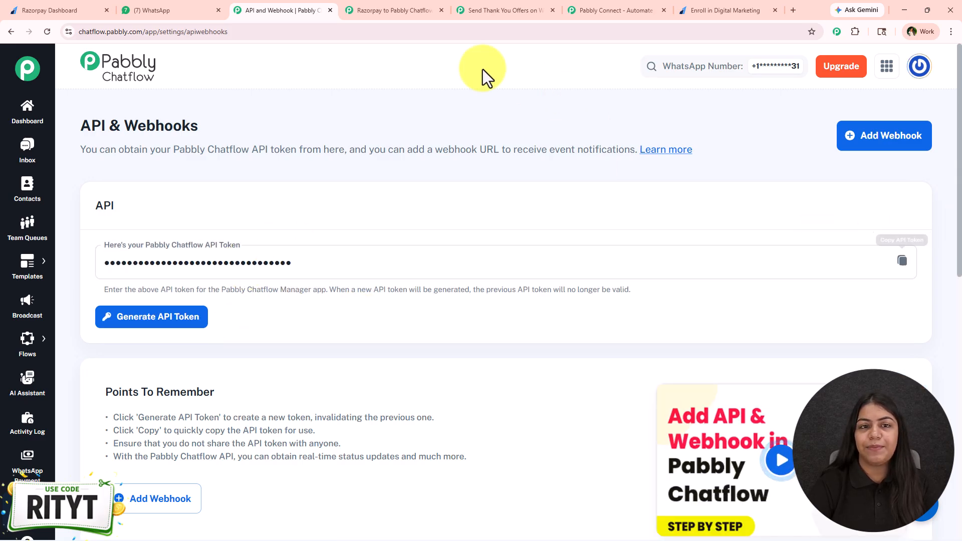
- Return to the workflow's action setup, choose the existing connection Pabbly Chatflow #67, and save it
click(483, 10)
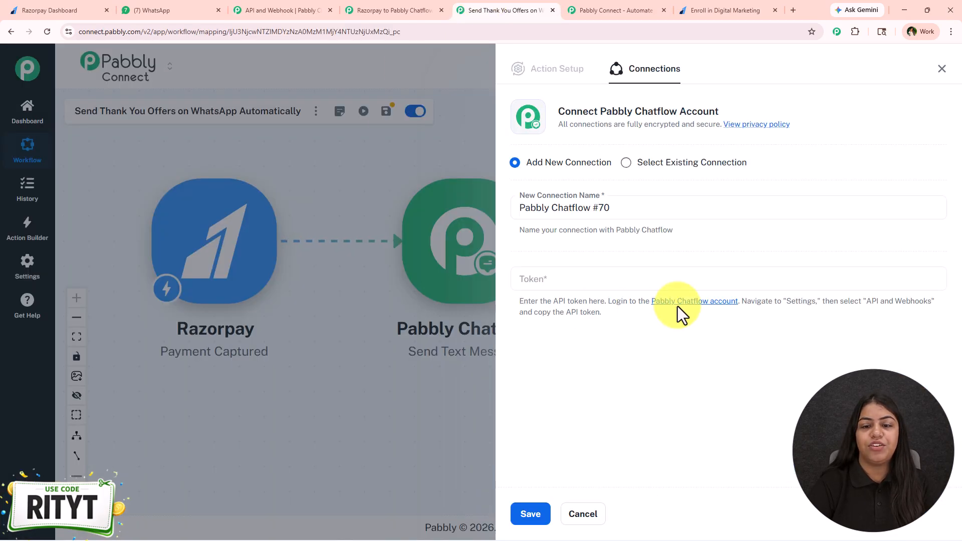
click(565, 275)
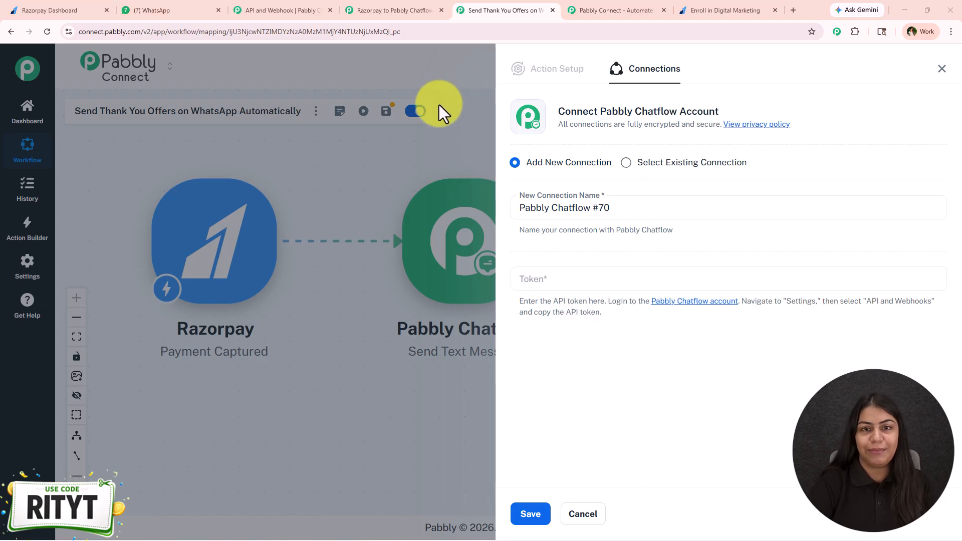
click(668, 170)
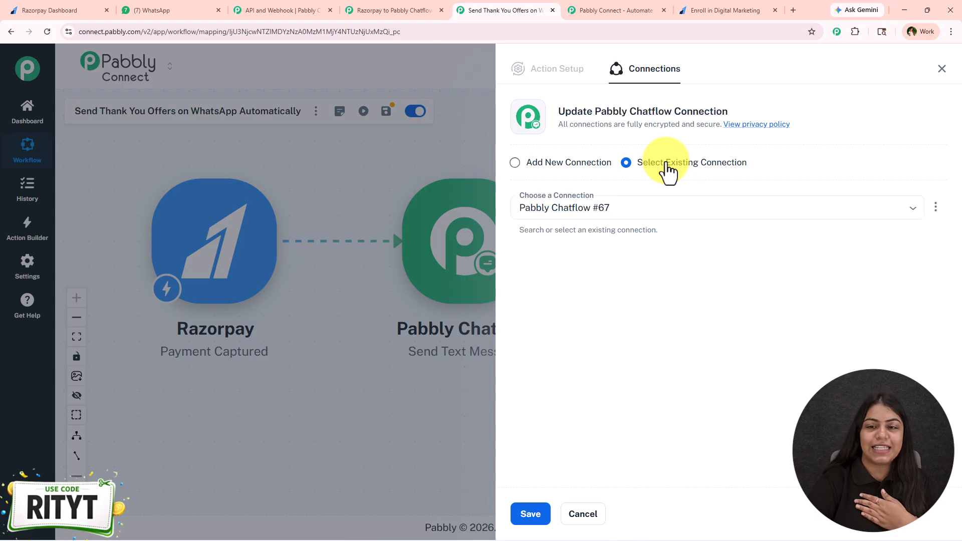
drag(634, 168, 765, 197)
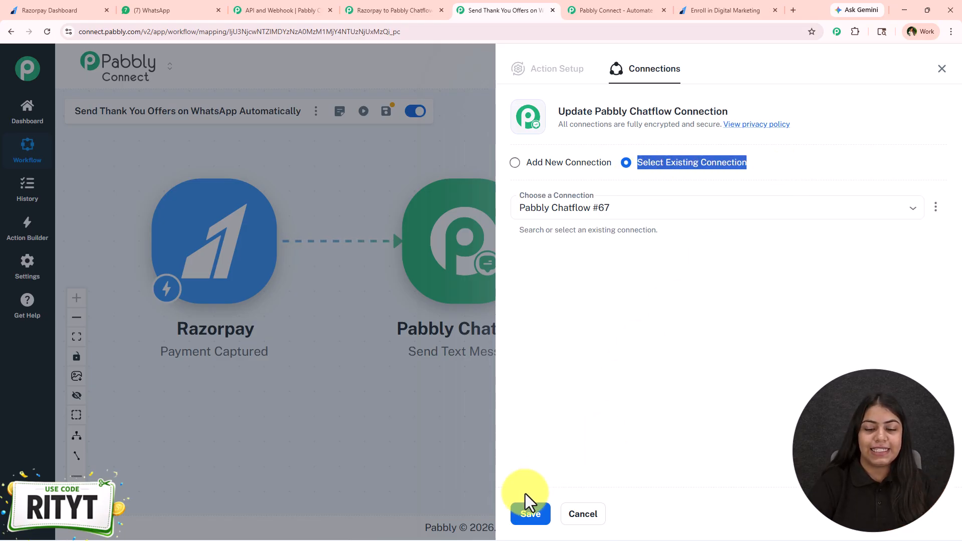
click(531, 517)
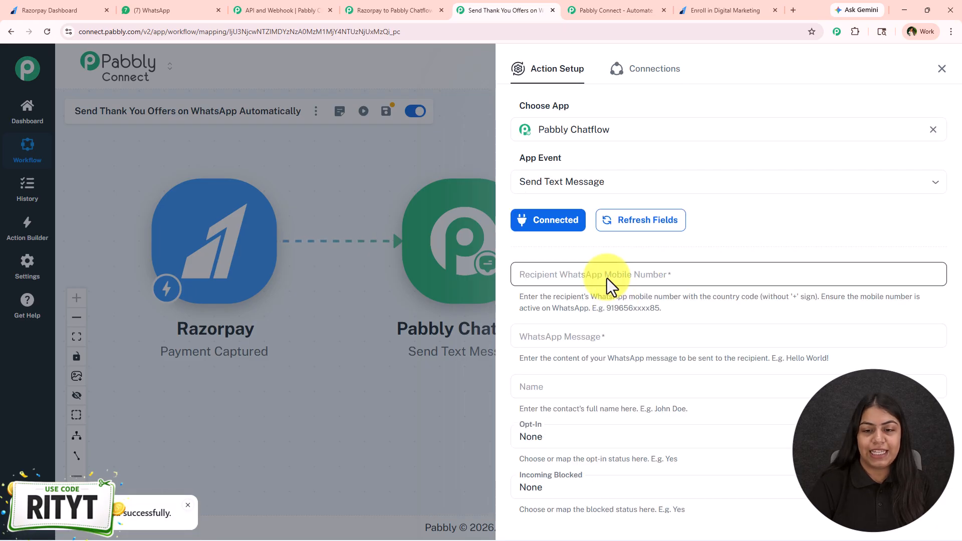
- Map the Recipient WhatsApp Mobile Number to the Razorpay trigger's "payload payment entity notes phone" field
click(606, 278)
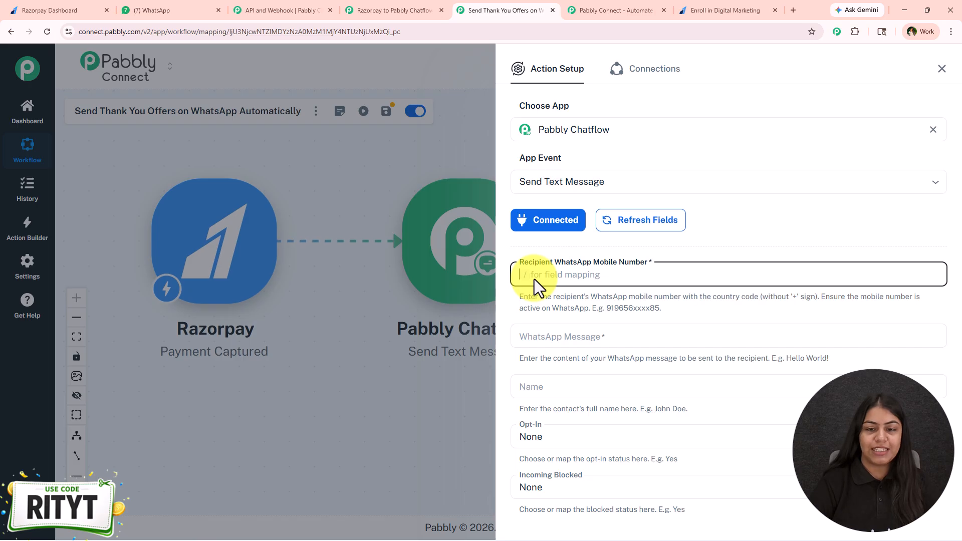
text(/p)
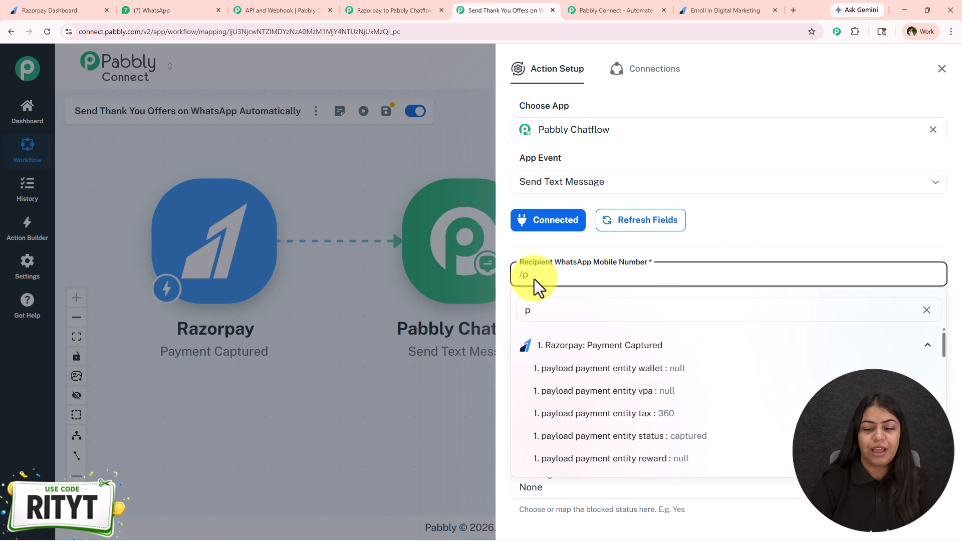
key(BackSpace)
text(+)
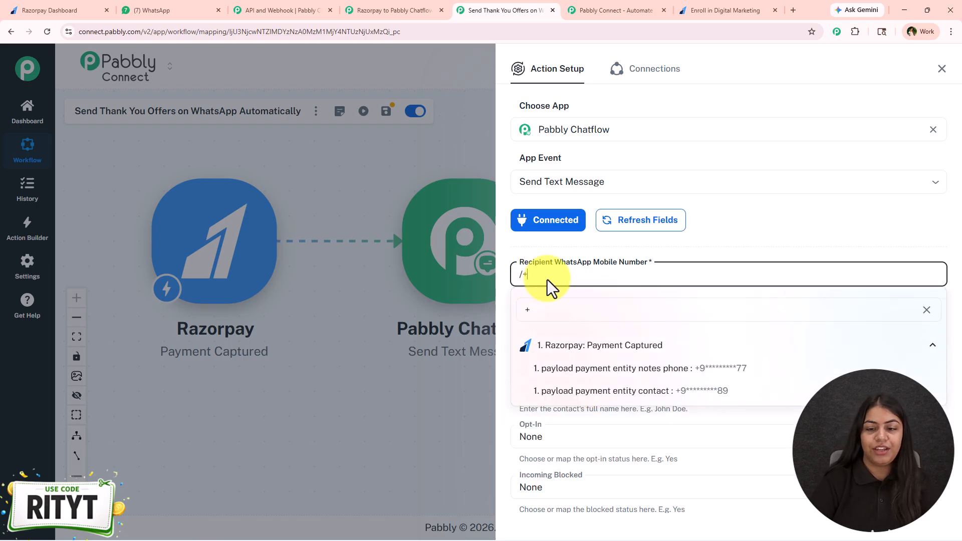
click(677, 371)
- Copy the thank-you offer text from the Razorpay to Pabbly Chatflow workflow into this action's WhatsApp Message
click(731, 338)
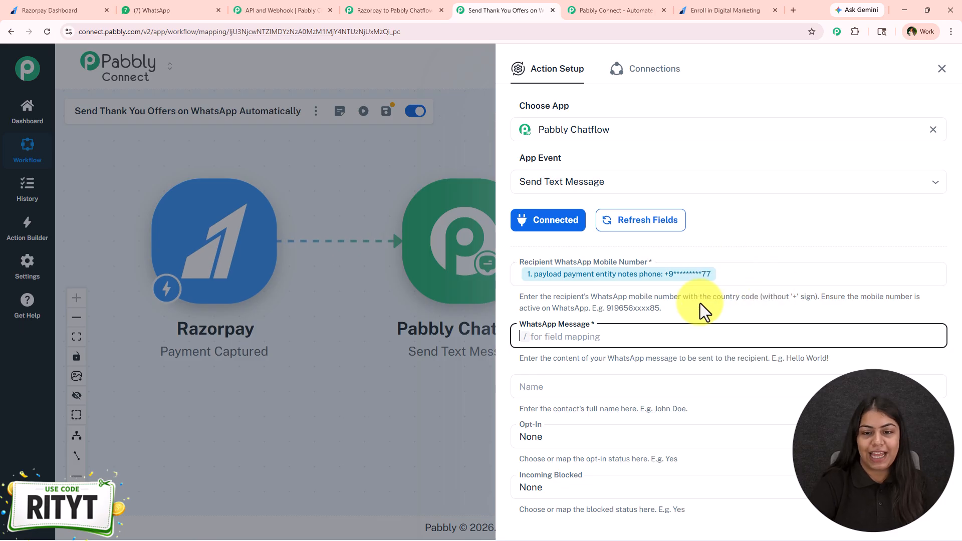
click(386, 9)
click(483, 330)
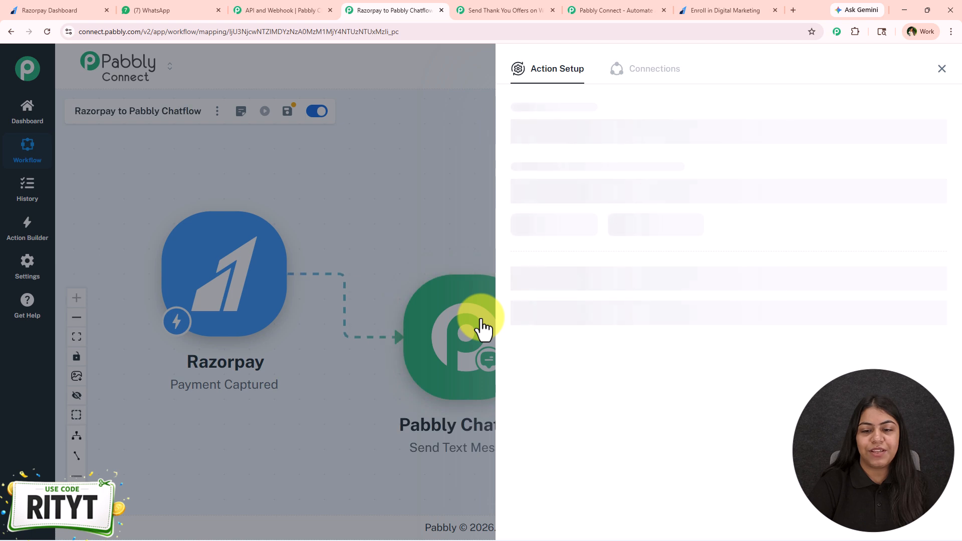
click(540, 350)
key(ctrl+a)
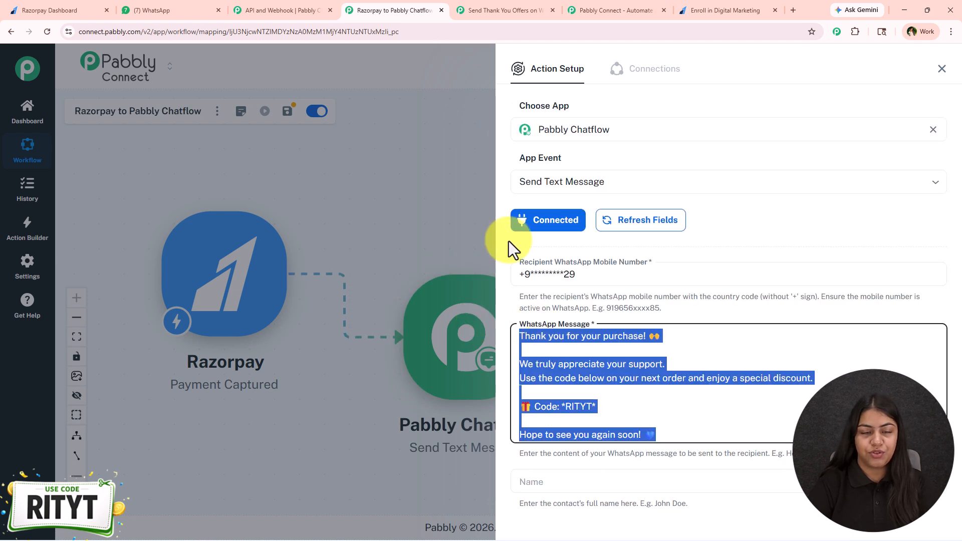
click(505, 11)
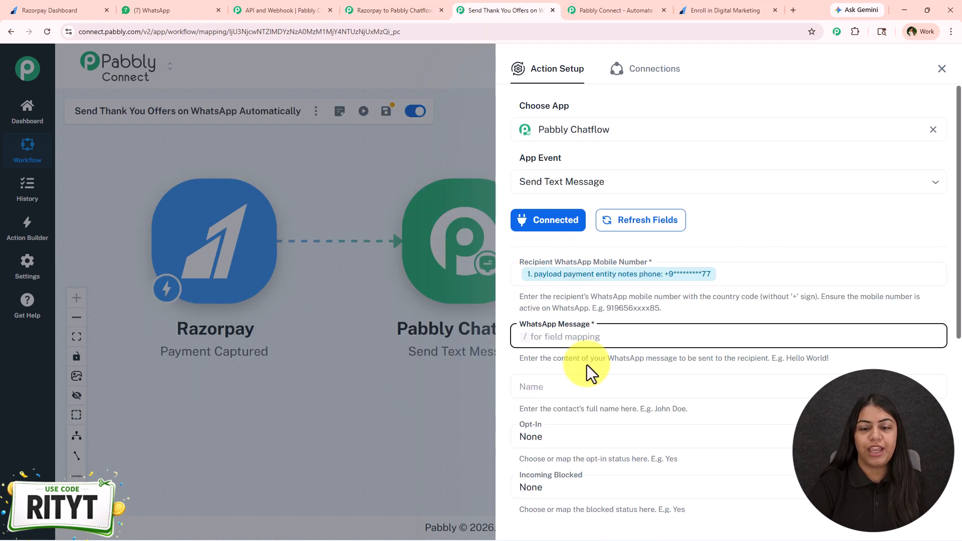
click(581, 343)
key(ctrl+v)
- Split the WhatsApp message into separate paragraphs for the thanks, appreciation, discount, code, and closing lines, with blank lines between them
key(Return)
key(Return)
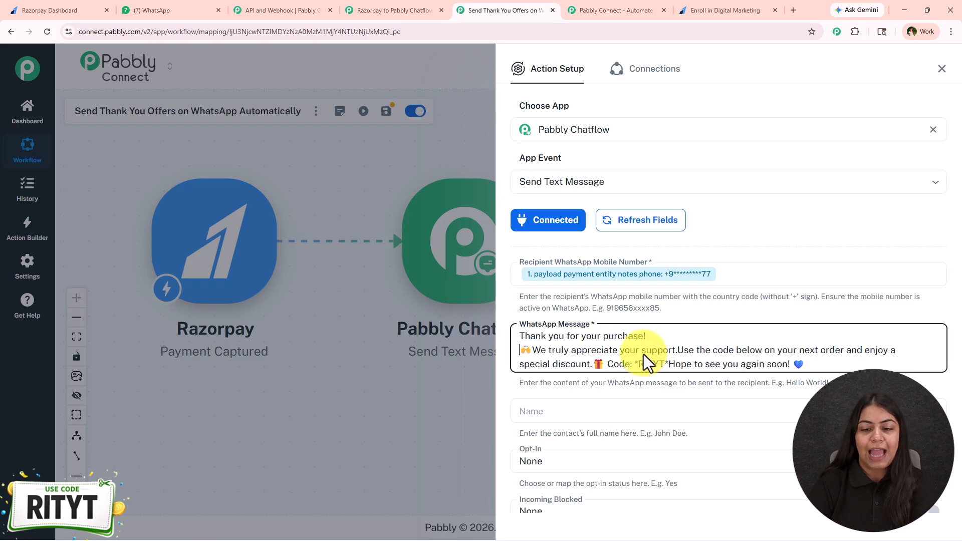
click(678, 366)
key(Return)
key(Return)
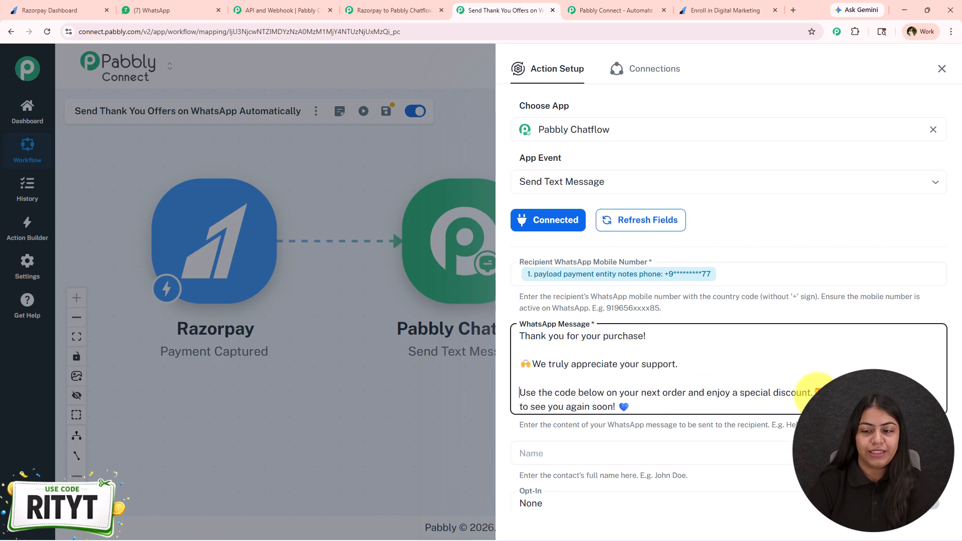
click(812, 393)
key(Return)
key(Return)
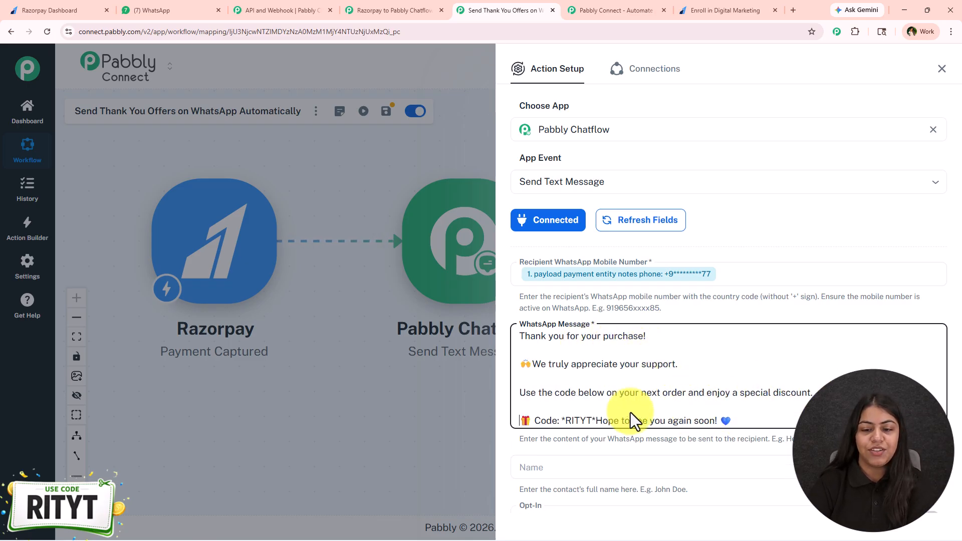
click(596, 421)
key(Return)
key(Return)
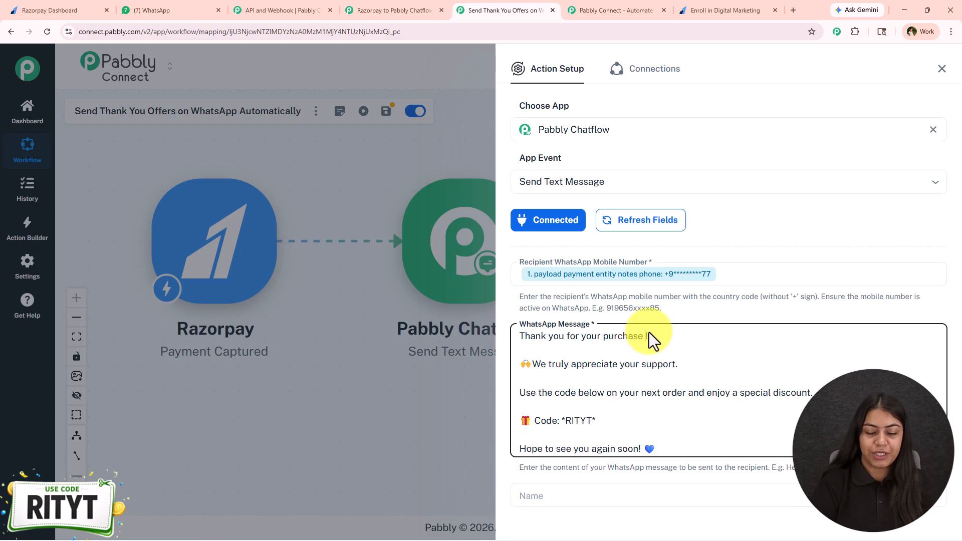
- Insert the trigger's "payload payment entity notes full_name" field after "Thank you for your purchase" in the WhatsApp message
text(/name)
scroll(756, 404, down, 2)
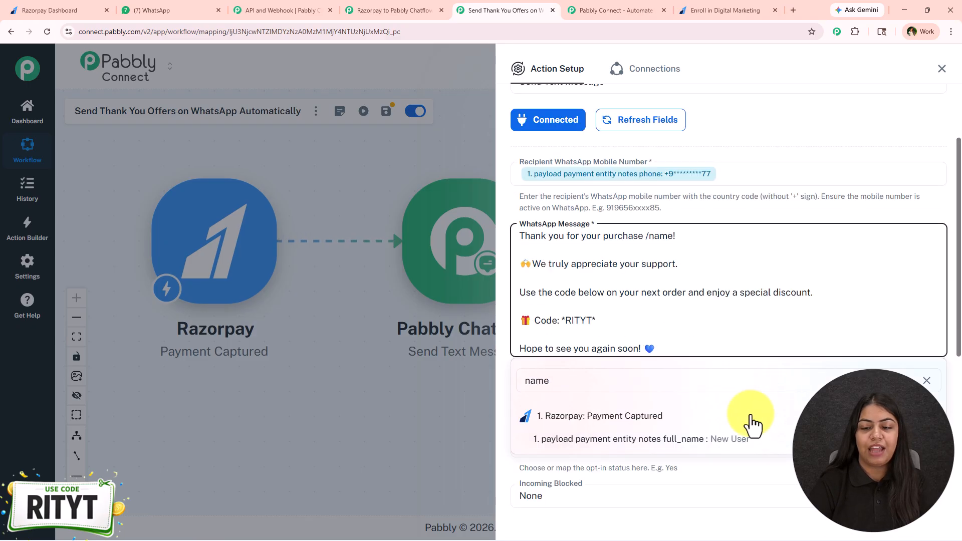
click(736, 439)
scroll(751, 260, down, 1)
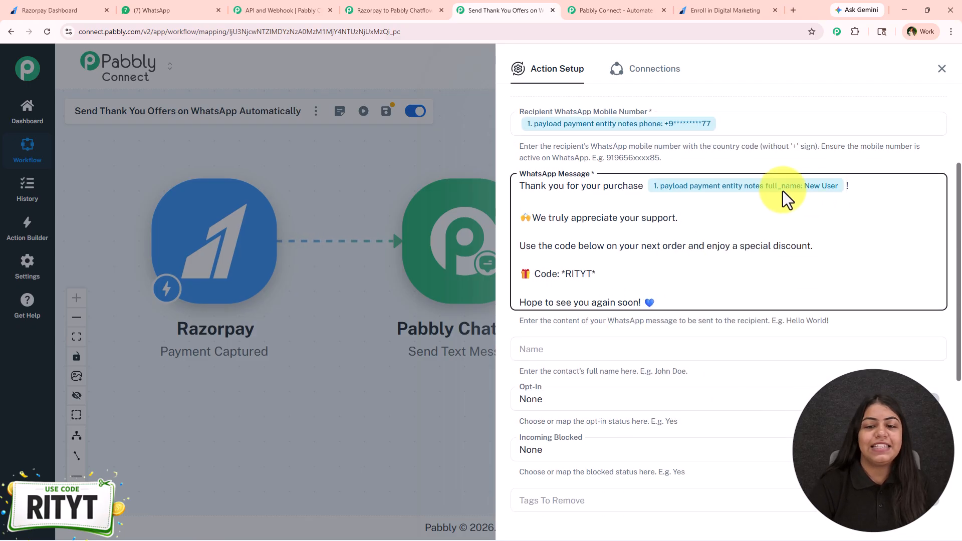
- Map the action's Name field to the trigger's "payload payment entity notes full_name" value
scroll(703, 329, down, 3)
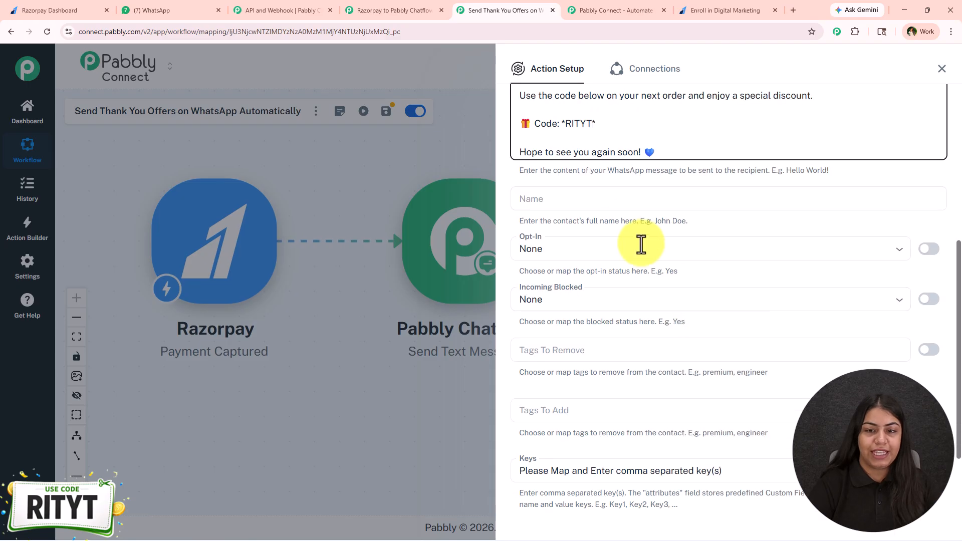
click(615, 202)
text(/name)
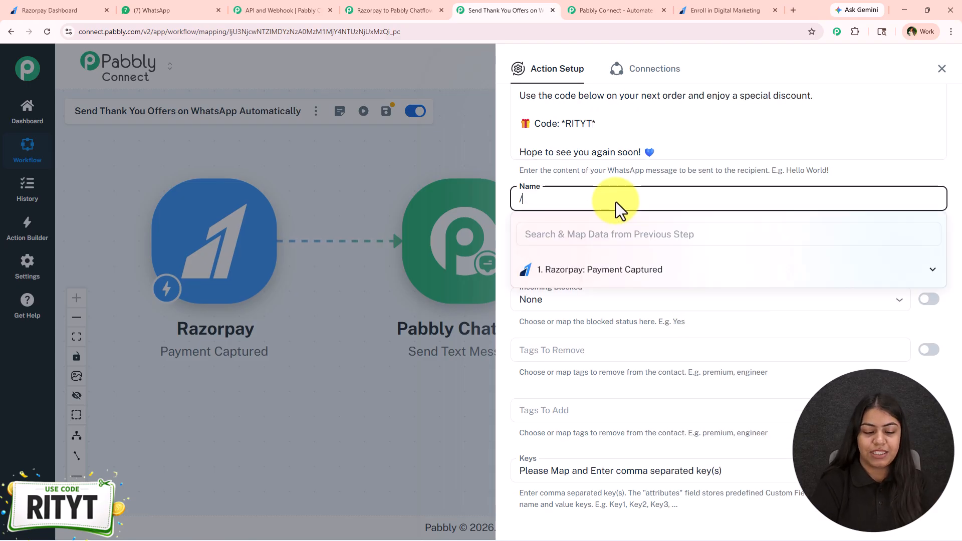
click(701, 292)
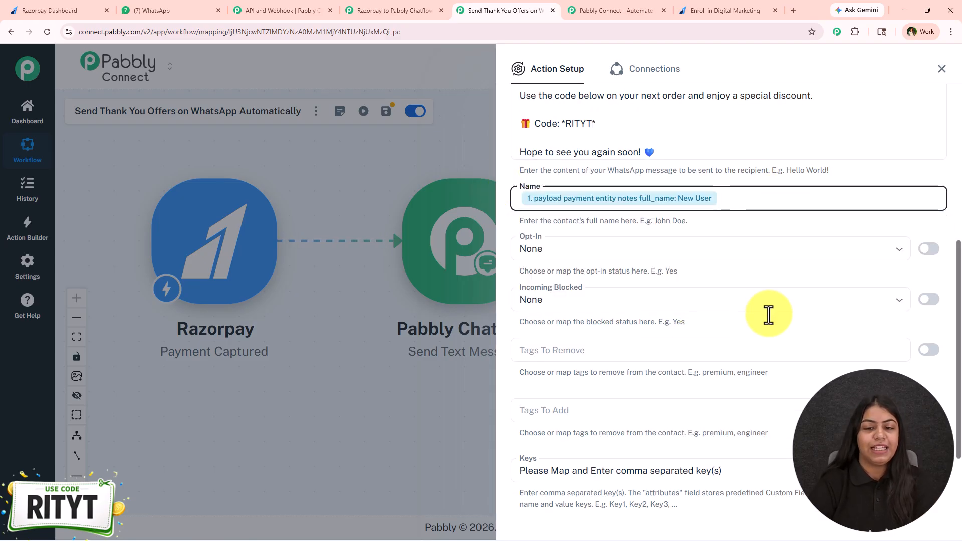
- Review the optional Opt-In, Incoming Blocked, and tag fields, and turn on mapping for the Keys field
scroll(715, 290, down, 1)
click(594, 195)
drag(580, 183, 583, 203)
click(638, 331)
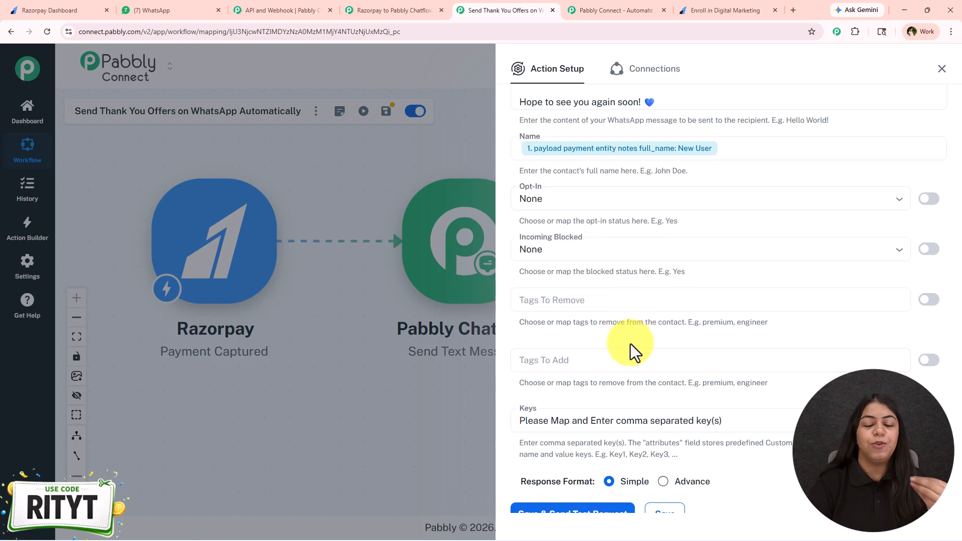
scroll(630, 344, down, 1)
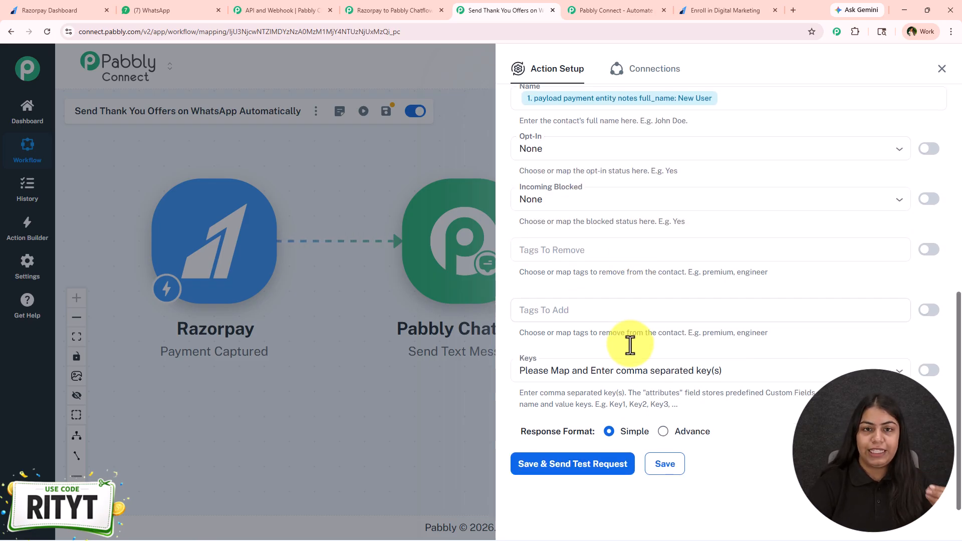
click(926, 370)
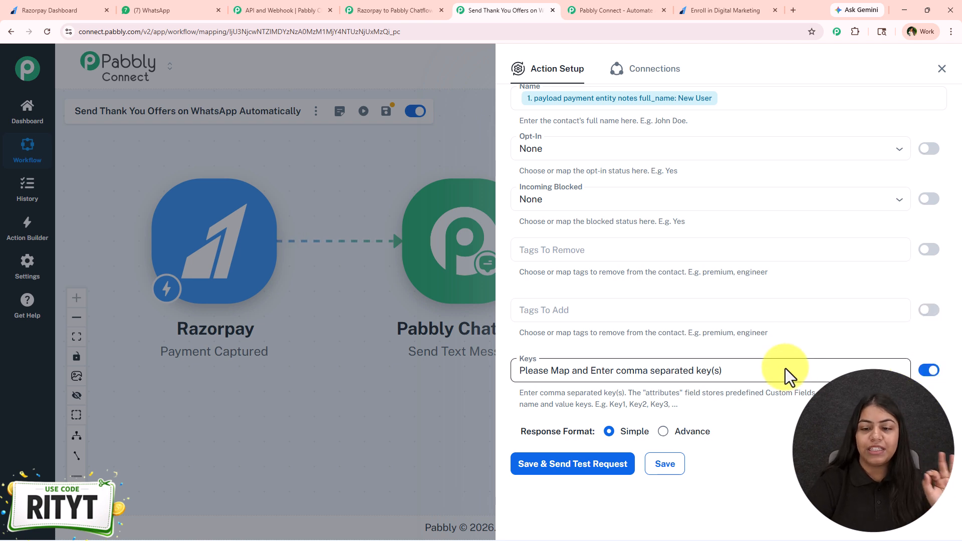
- Clear the placeholder text from the Keys field, save the action with a test request, and check the response's status and recipient
drag(791, 371, 494, 369)
key(BackSpace)
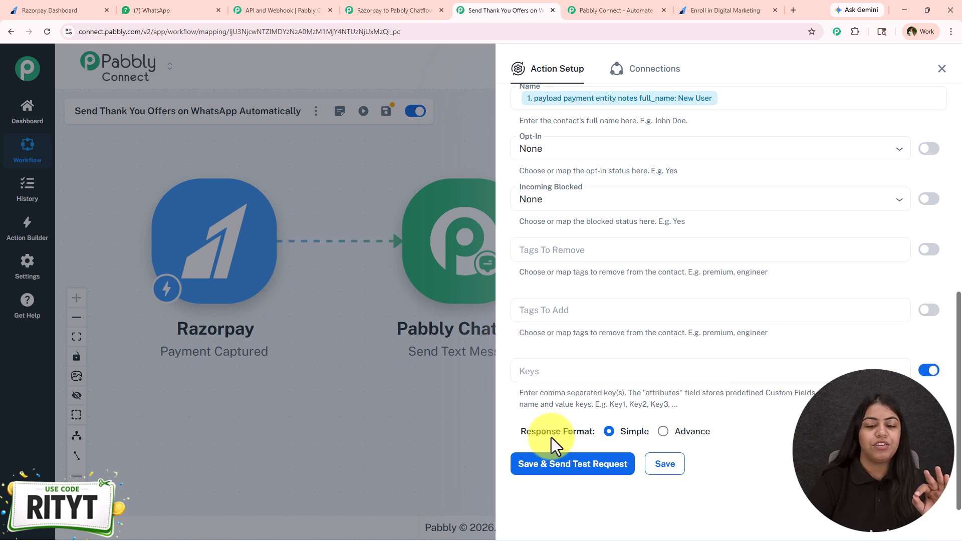
click(558, 463)
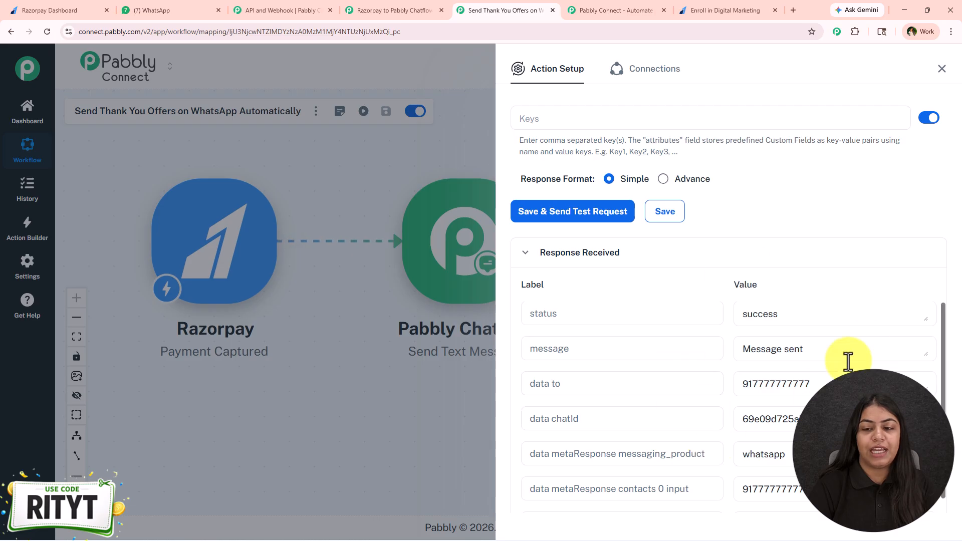
drag(798, 315, 714, 318)
drag(846, 384, 643, 383)
- Replace the mapped recipient mobile number with a real WhatsApp number including country code, and save and send another test request
scroll(652, 396, up, 15)
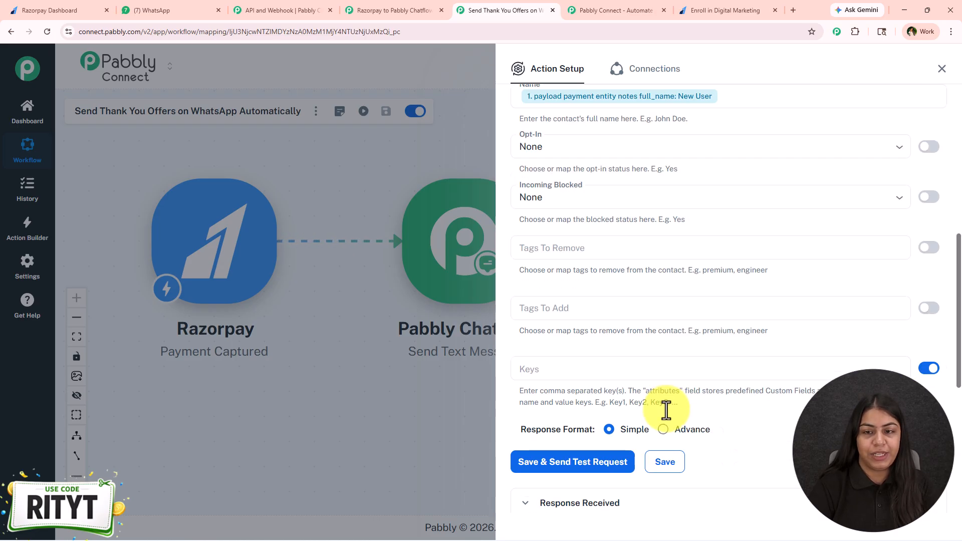
click(675, 284)
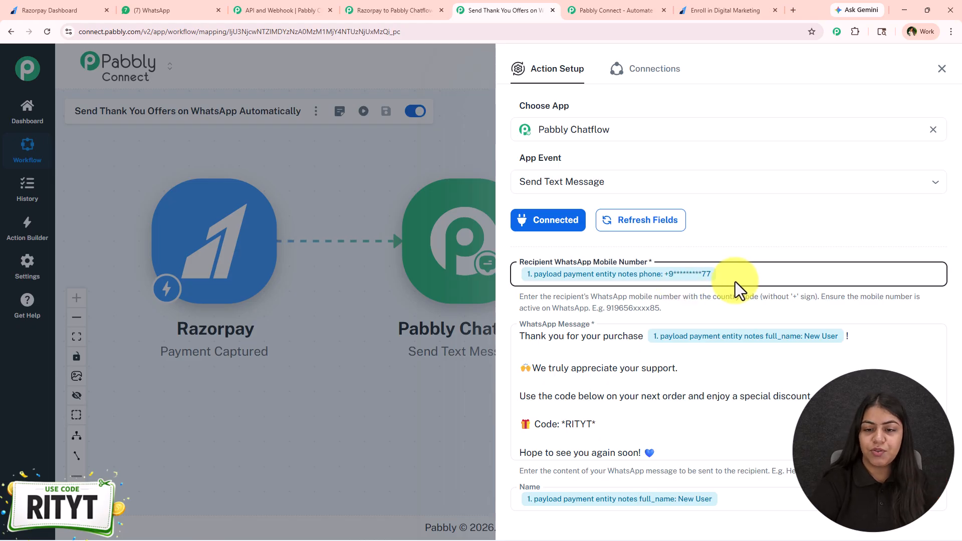
key(BackSpace)
scroll(698, 276, down, 3)
text(+9190)
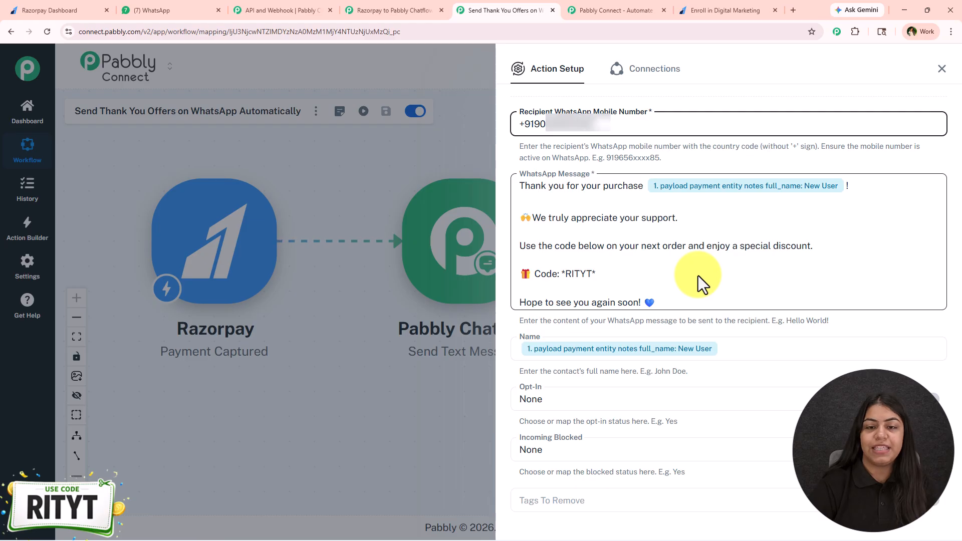
scroll(698, 276, down, 10)
click(572, 213)
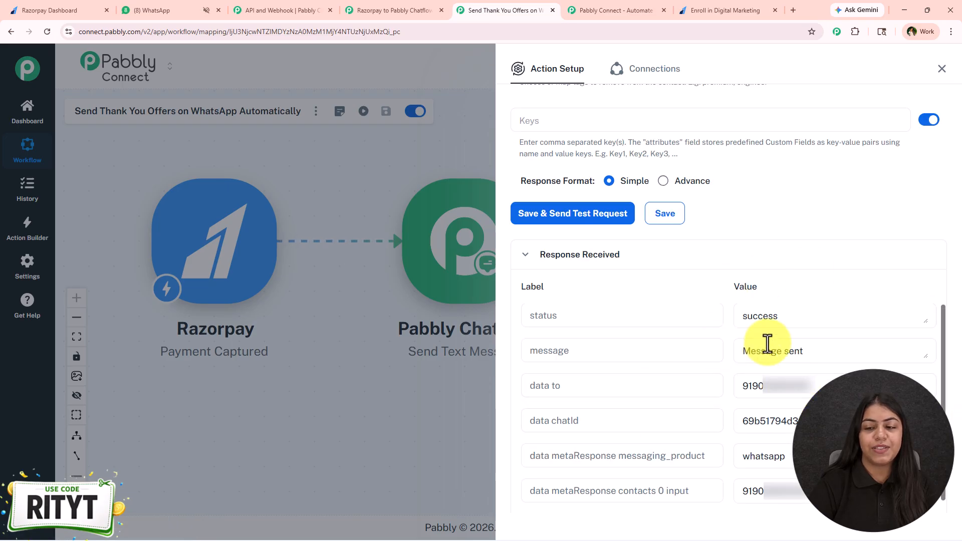
- Switch to WhatsApp and check the newest Pabbly Chatflow 2 message for its wording, customer name, and discount code
click(162, 2)
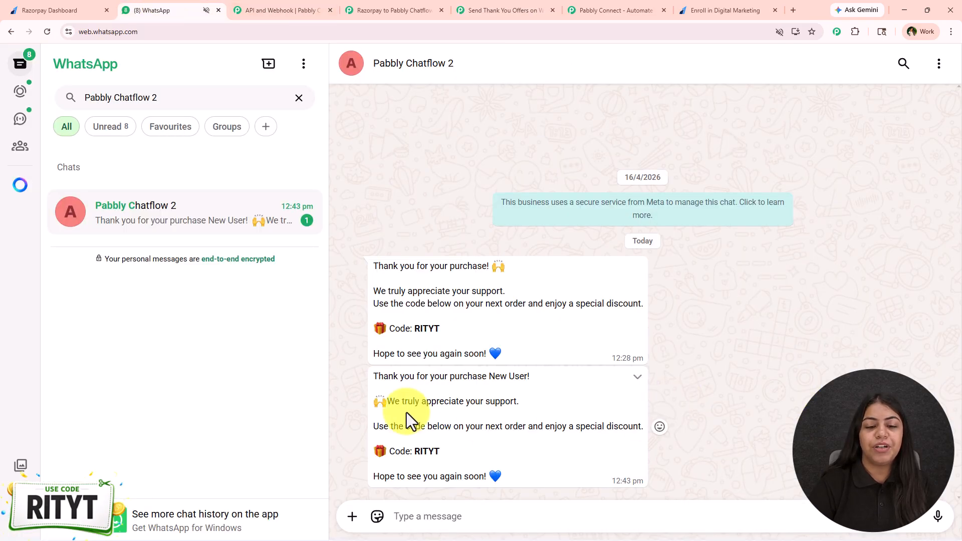
drag(363, 379, 510, 483)
click(509, 483)
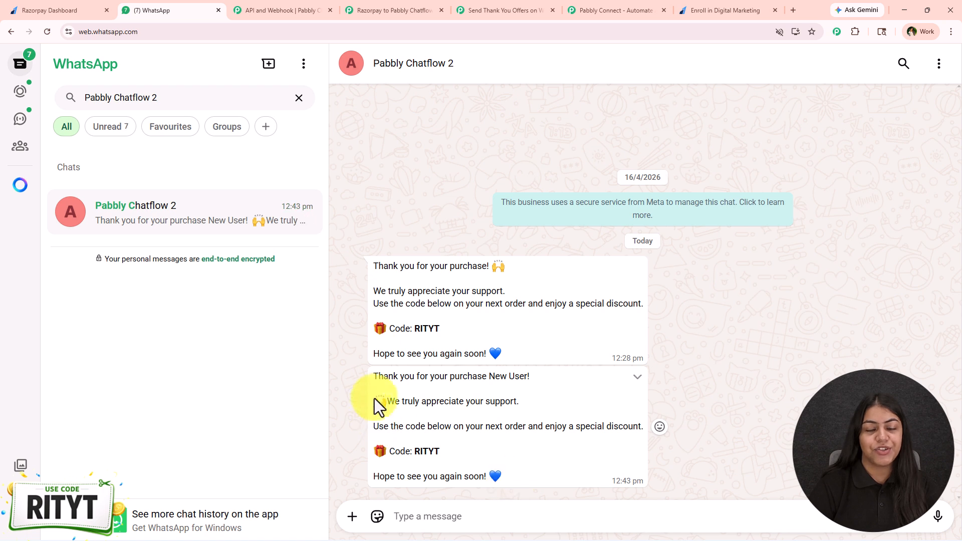
drag(488, 379, 533, 381)
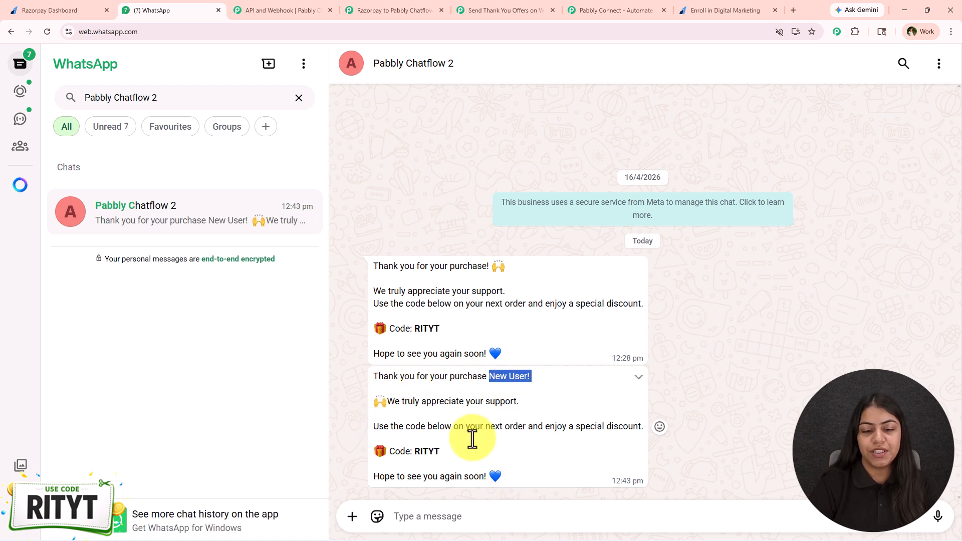
drag(443, 454, 389, 455)
click(556, 443)
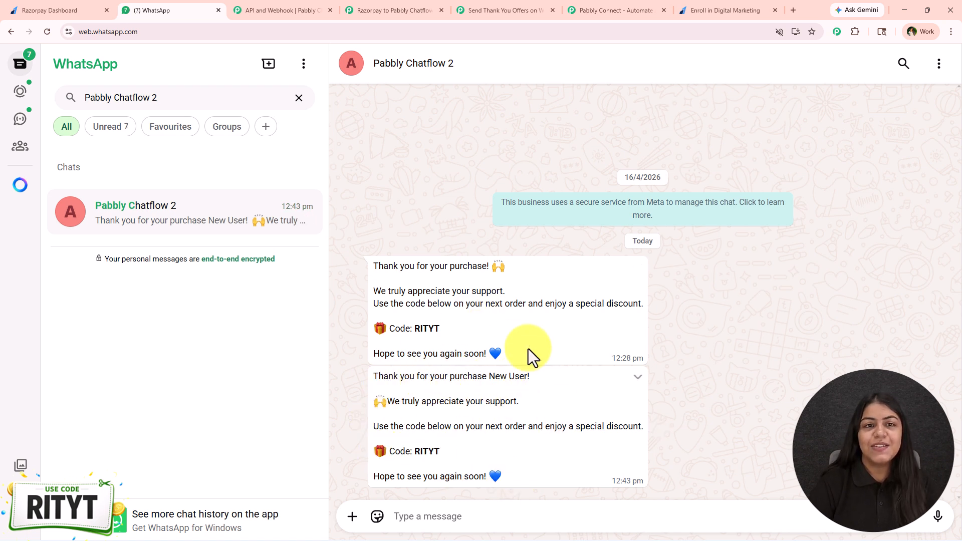
- Return to the Pabbly Connect workflow, close the action setup, and move the Pabbly Chatflow node lower on the canvas
click(491, 9)
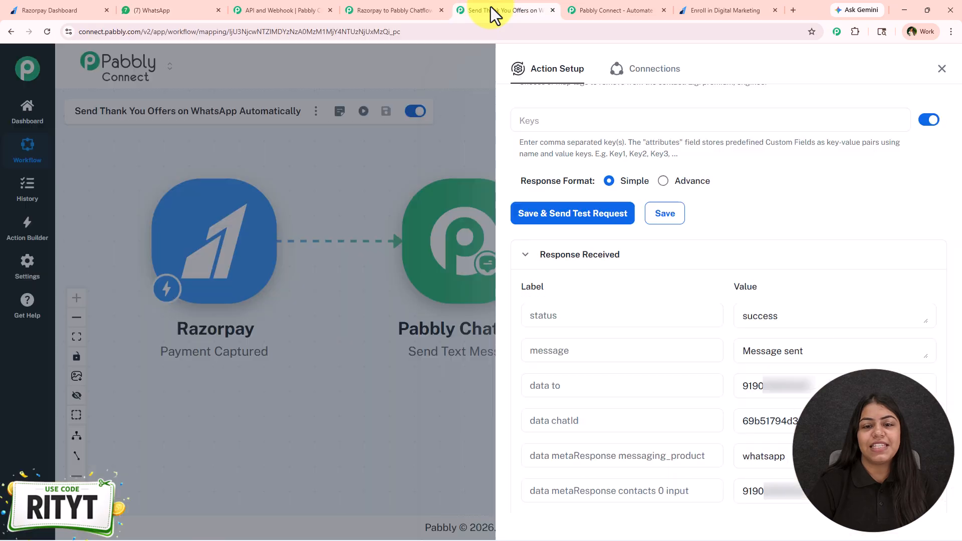
click(941, 69)
drag(422, 256, 422, 344)
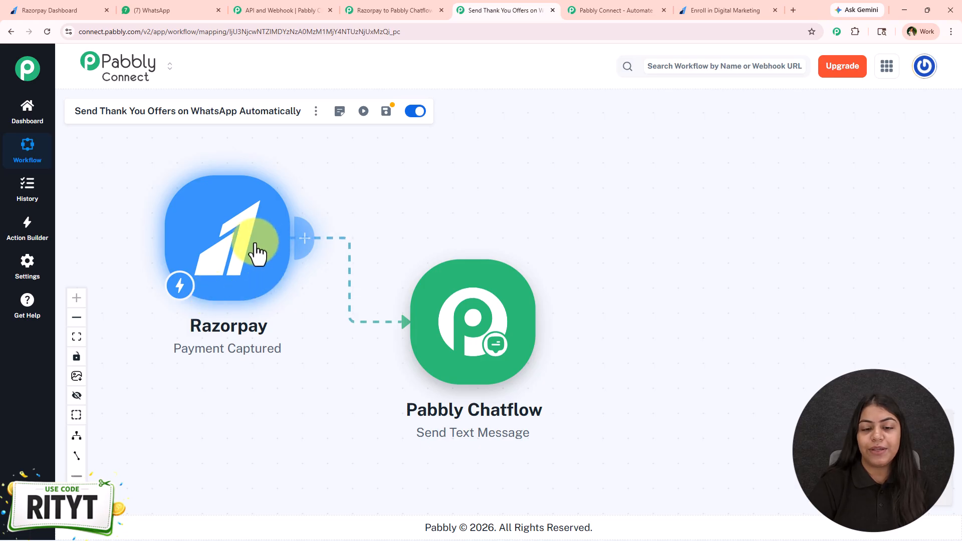
- Recheck the received thank-you message in the WhatsApp chat, and return to the Pabbly Connect workflow
click(127, 9)
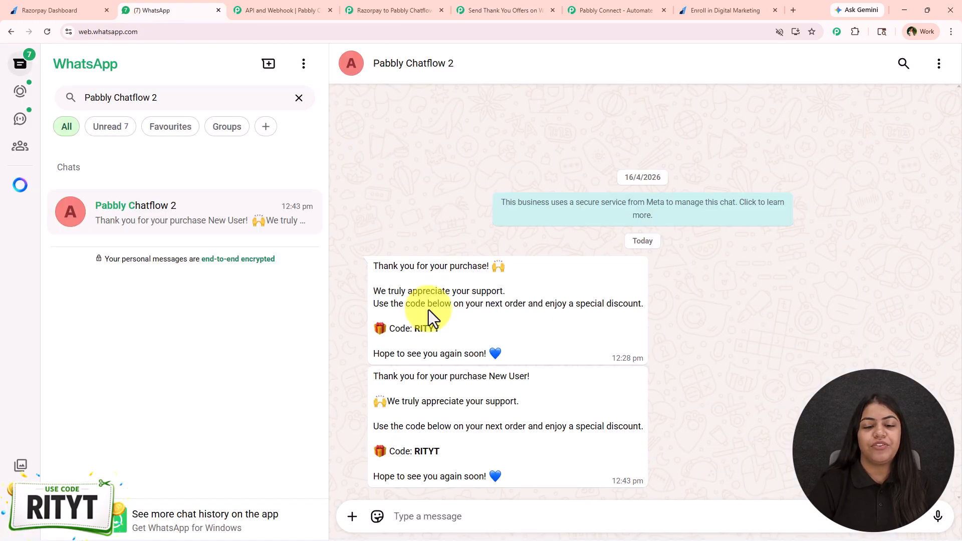
drag(371, 373, 387, 456)
click(565, 462)
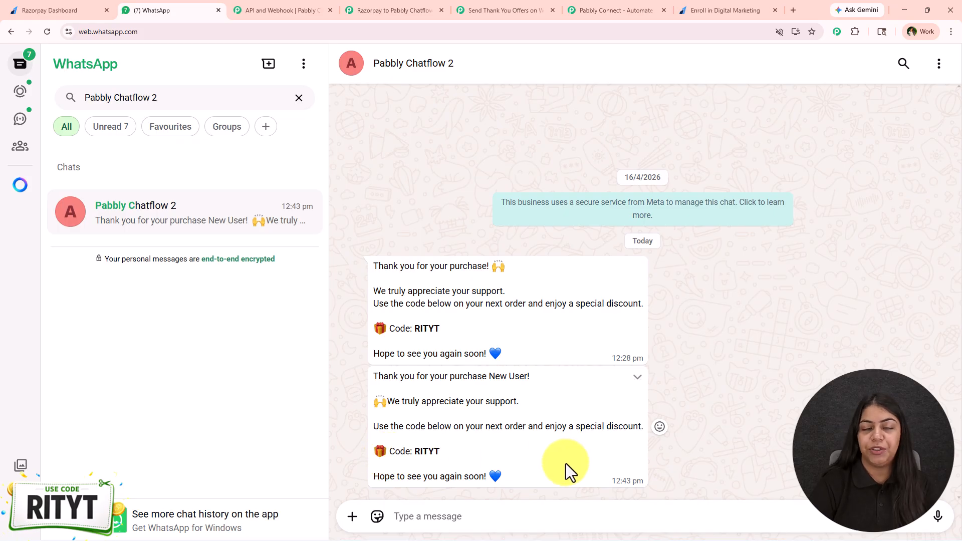
click(523, 7)
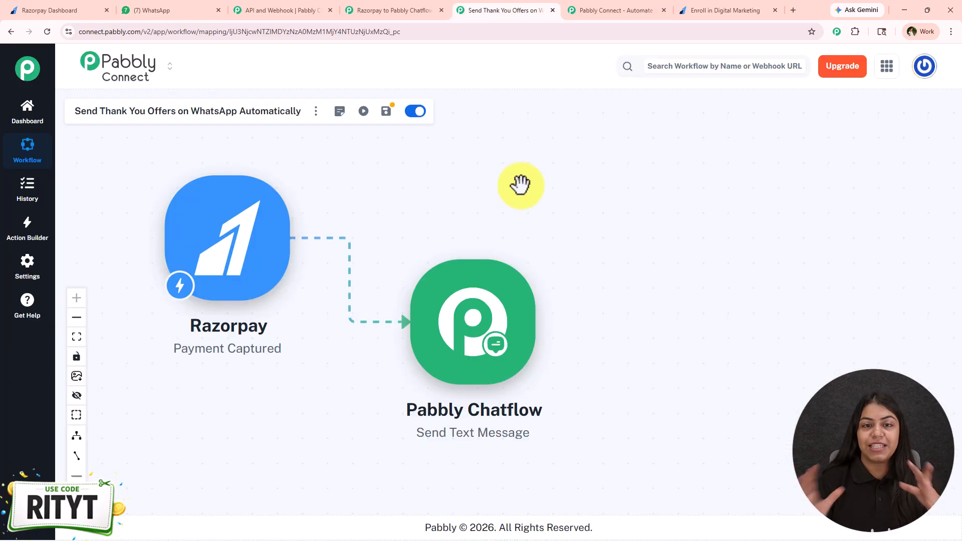